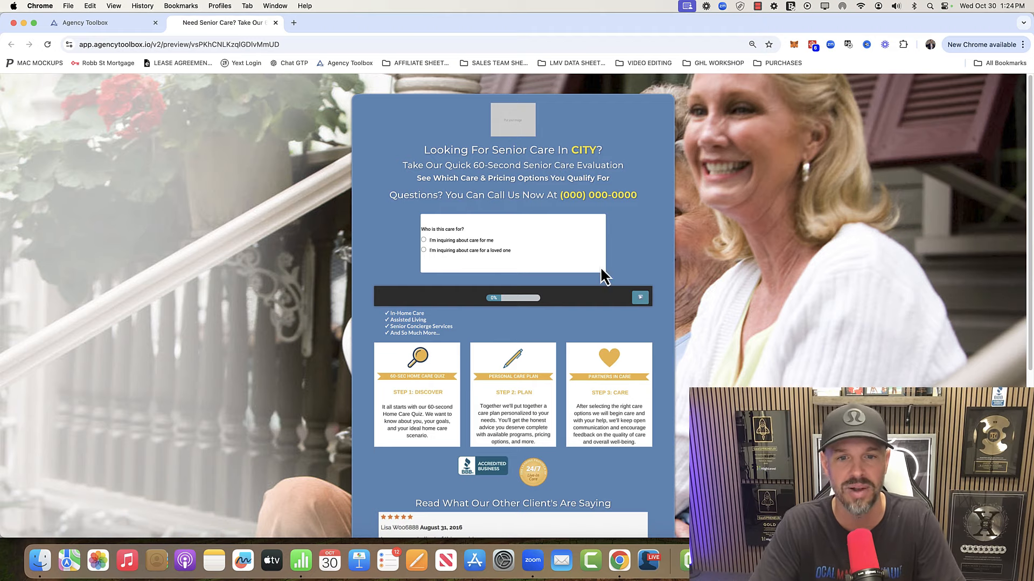
Step: Review the senior care opt-in page and try its survey with Assisted living, Retirement income or savings, and 4-8 hours a day
scroll(521, 371, down, 3)
scroll(520, 371, down, 4)
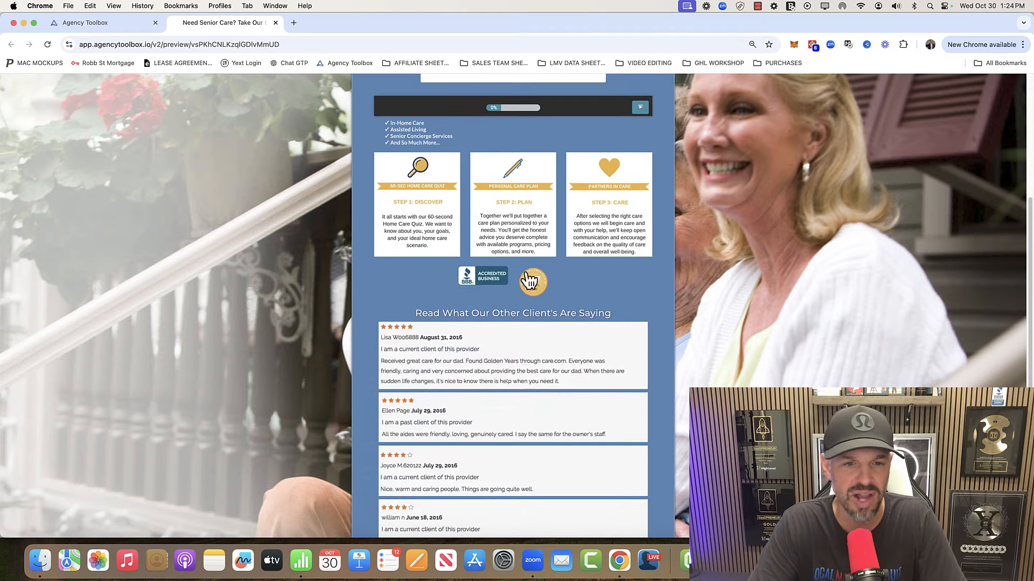
scroll(540, 401, up, 7)
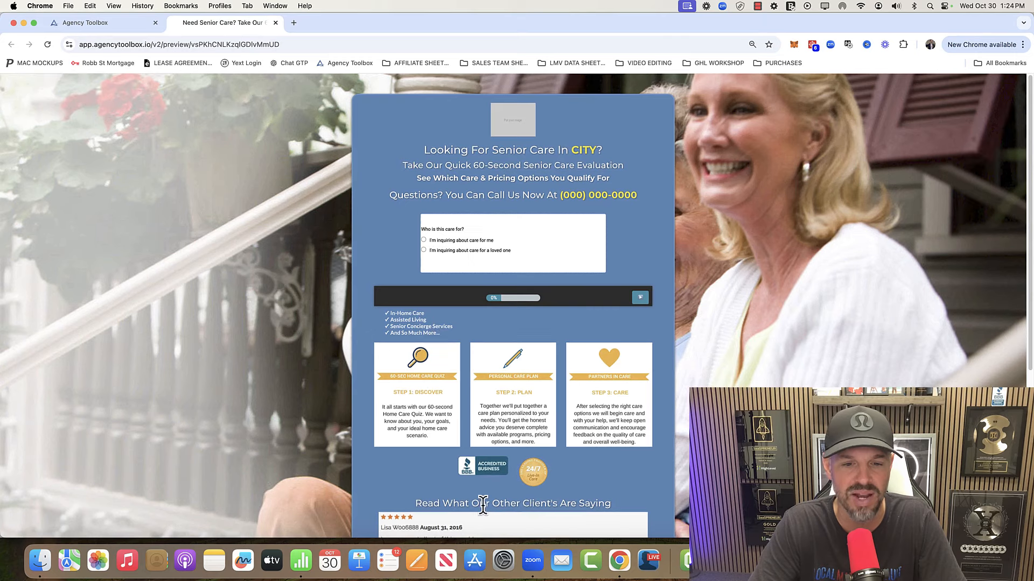
click(443, 241)
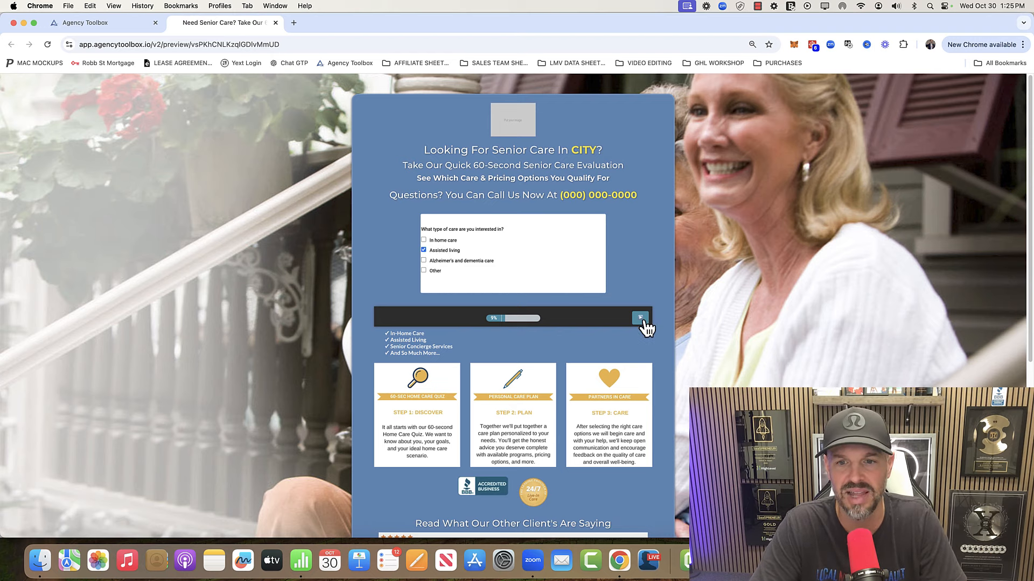
click(641, 318)
click(446, 250)
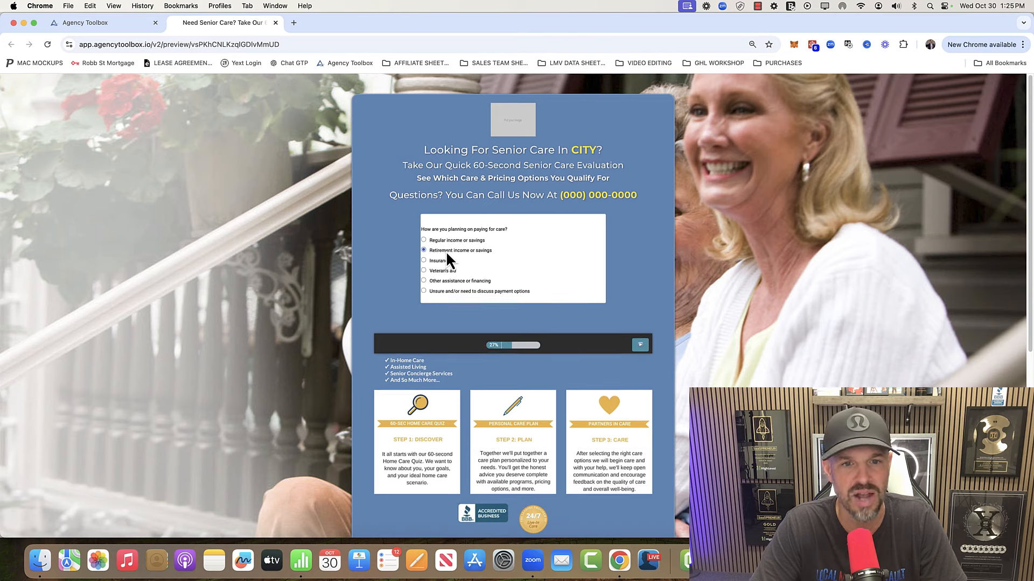
click(638, 345)
click(435, 250)
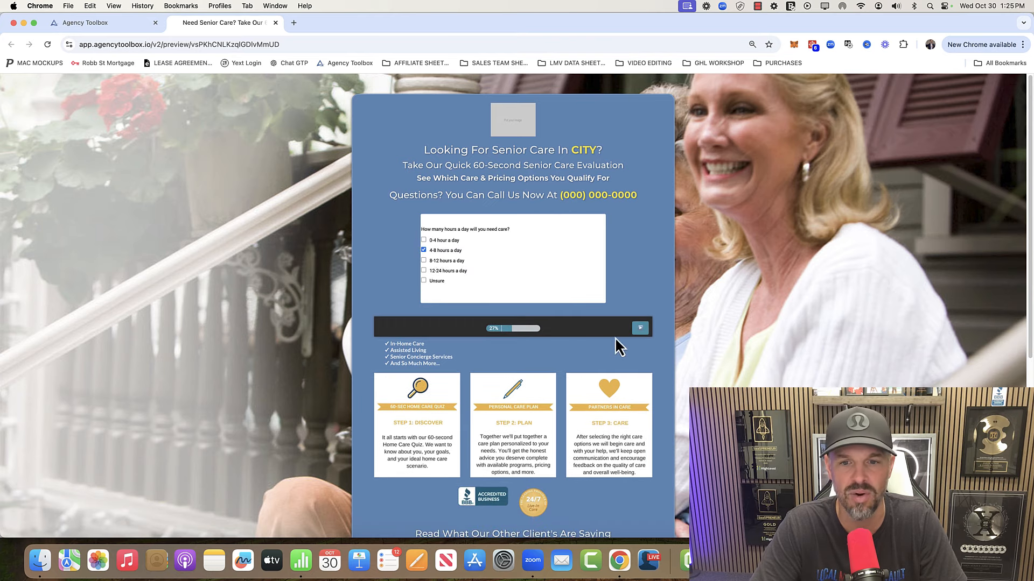
click(640, 328)
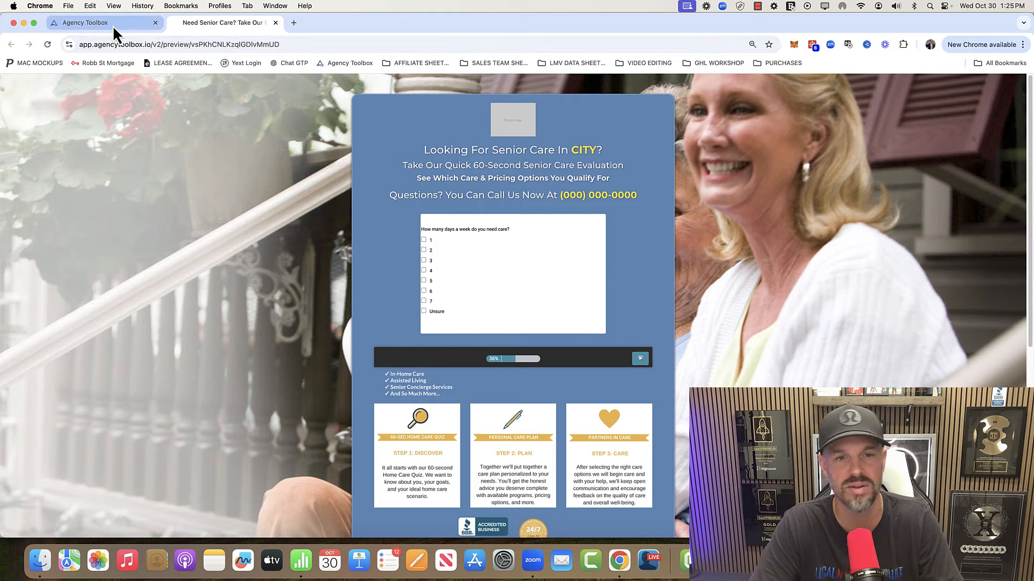
scroll(531, 253, down, 3)
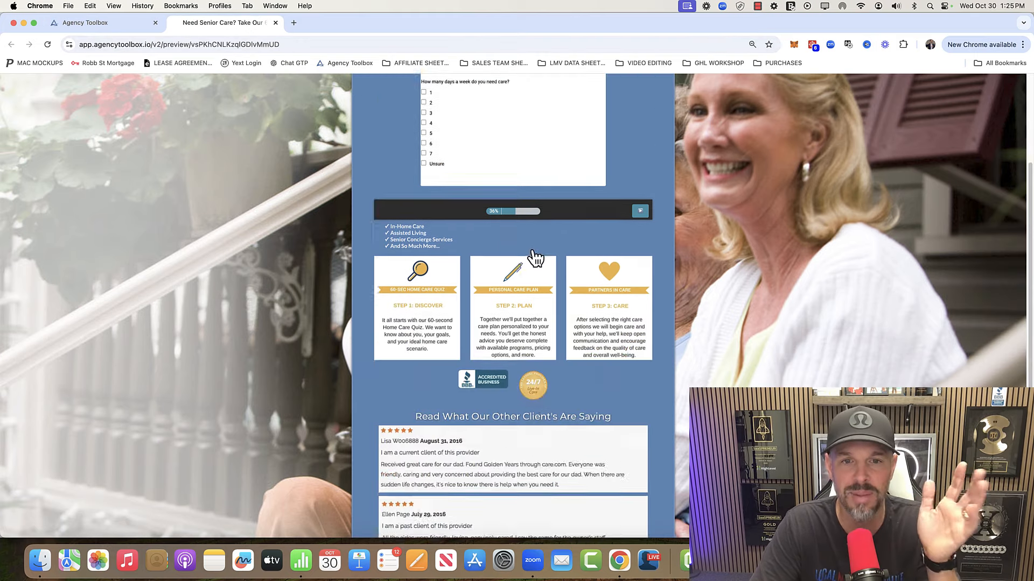
scroll(531, 253, up, 3)
Step: Preview the Thank You page of the Home Care Funnel (OG) and examine its call-us message
click(131, 27)
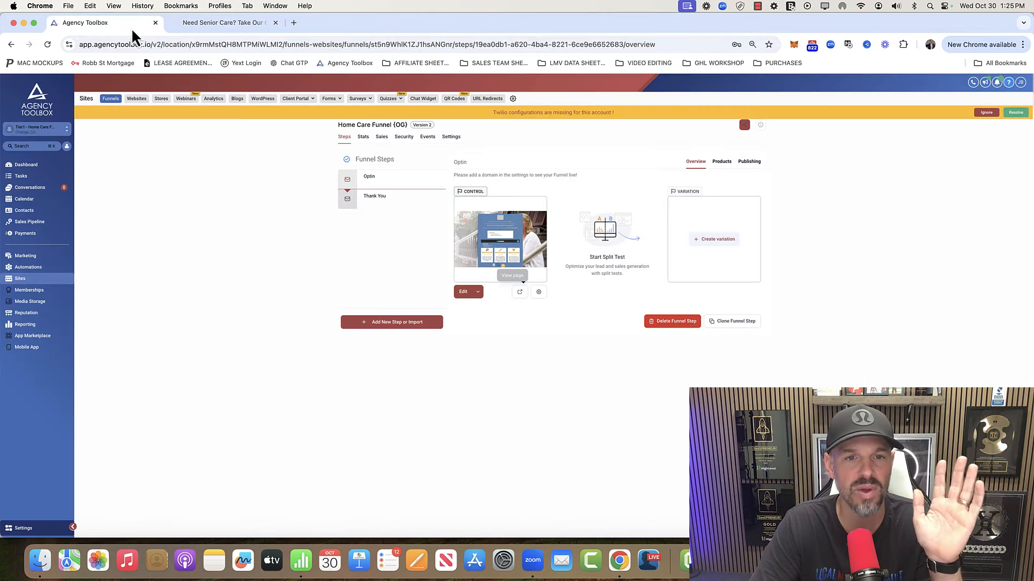
click(383, 201)
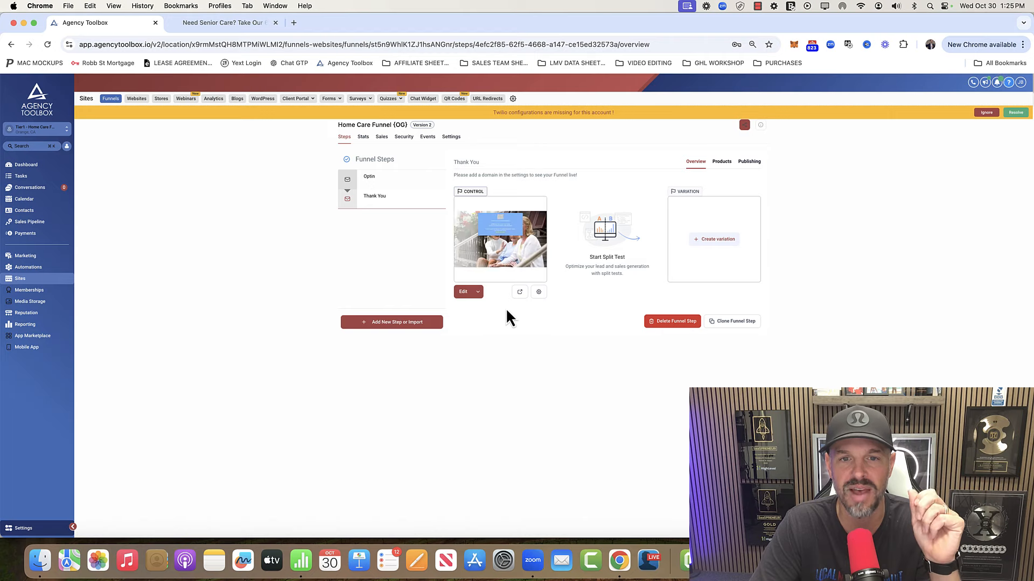
click(520, 293)
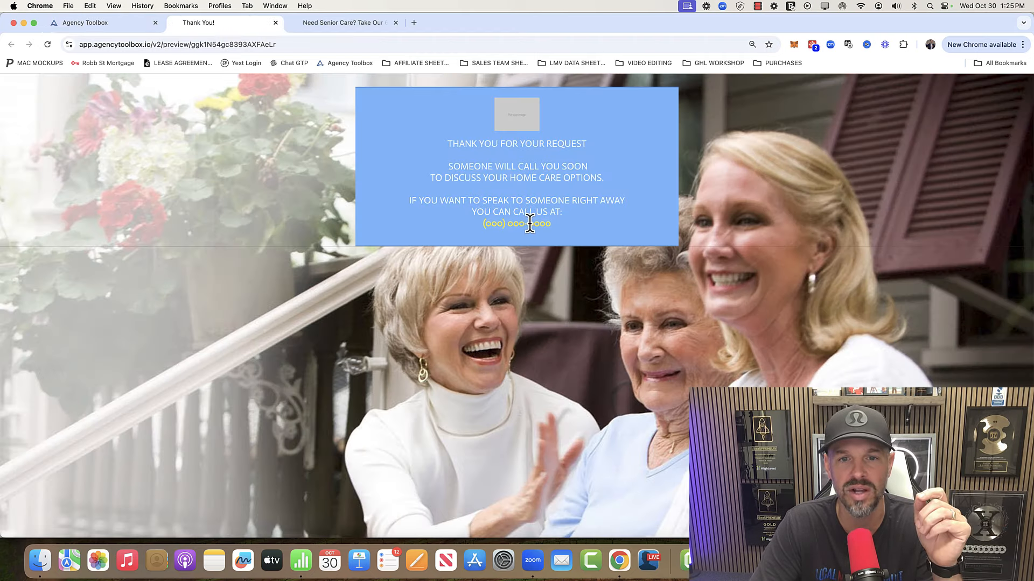
double_click(530, 224)
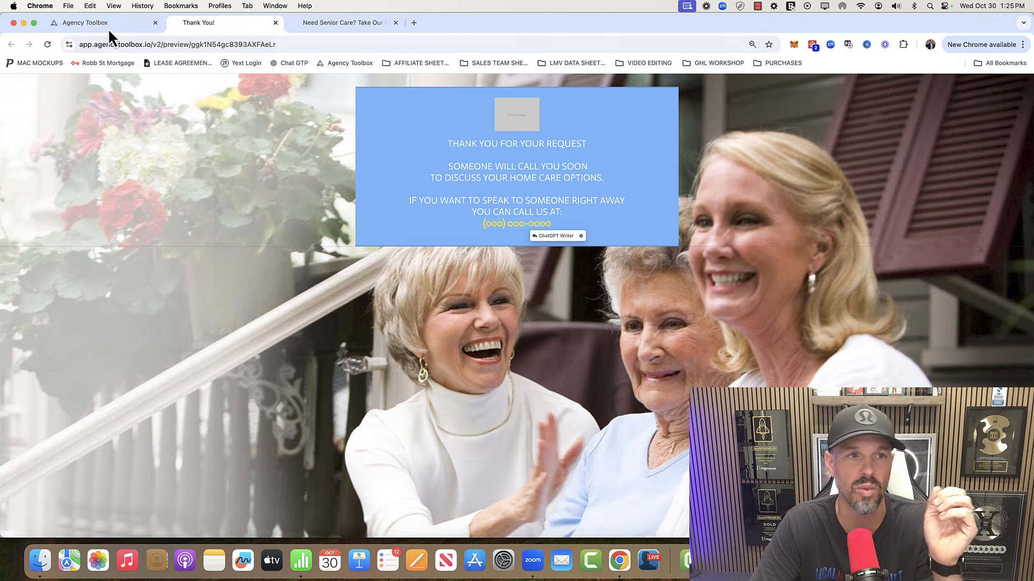
Step: Open the newer Home Care Funnel from the funnels list and review a preview of its Home page
click(86, 23)
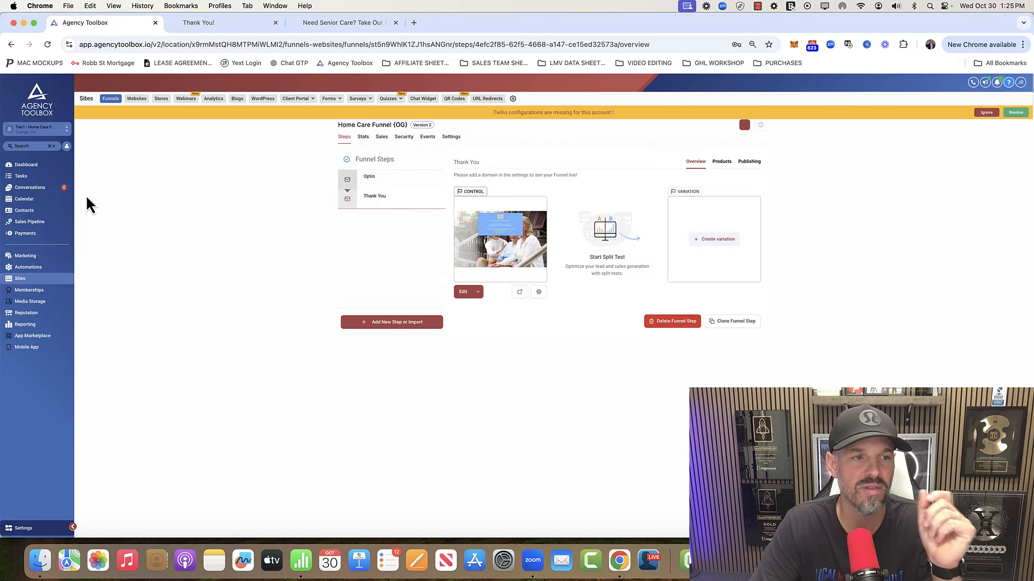
click(32, 279)
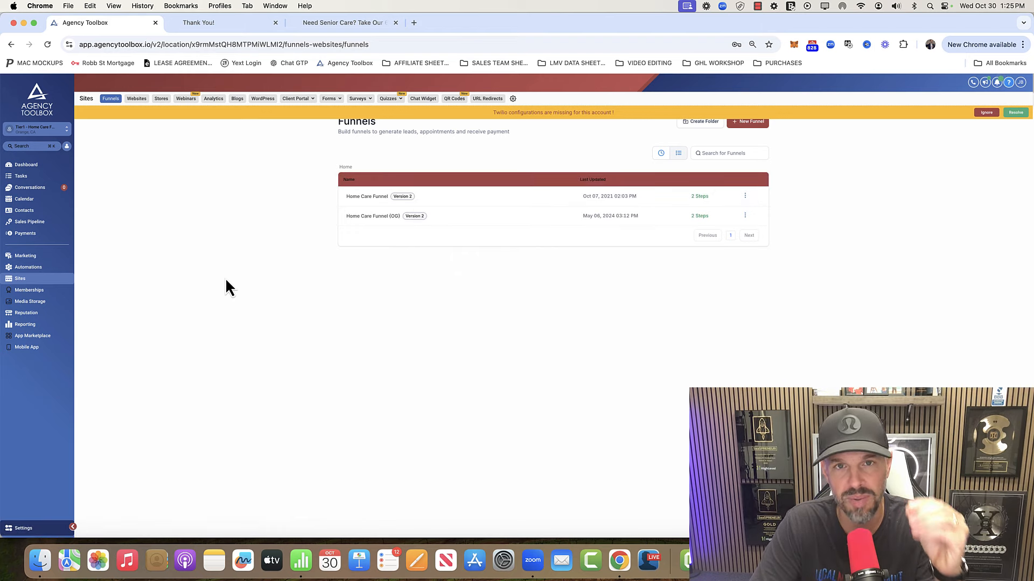
click(374, 198)
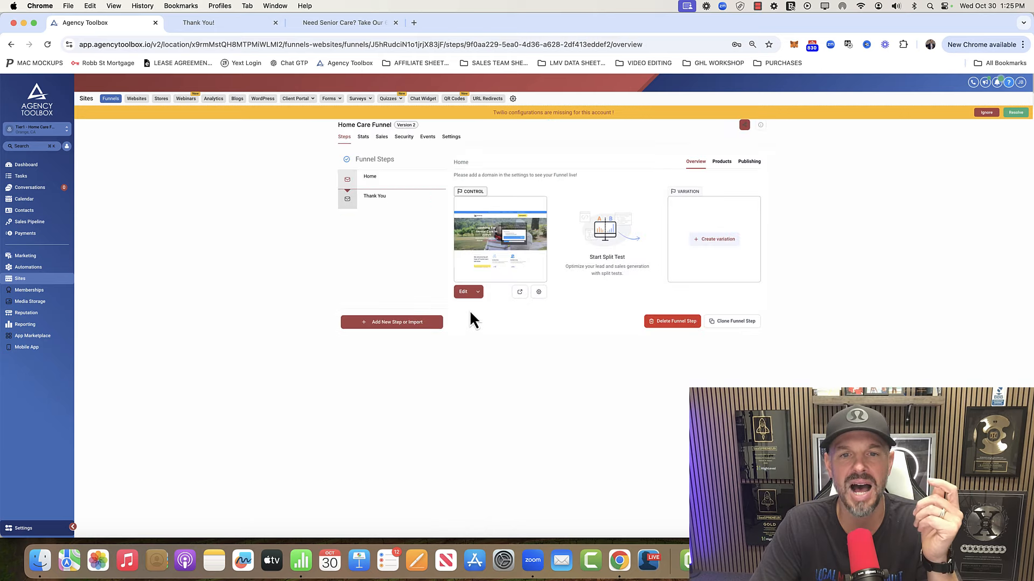
click(520, 292)
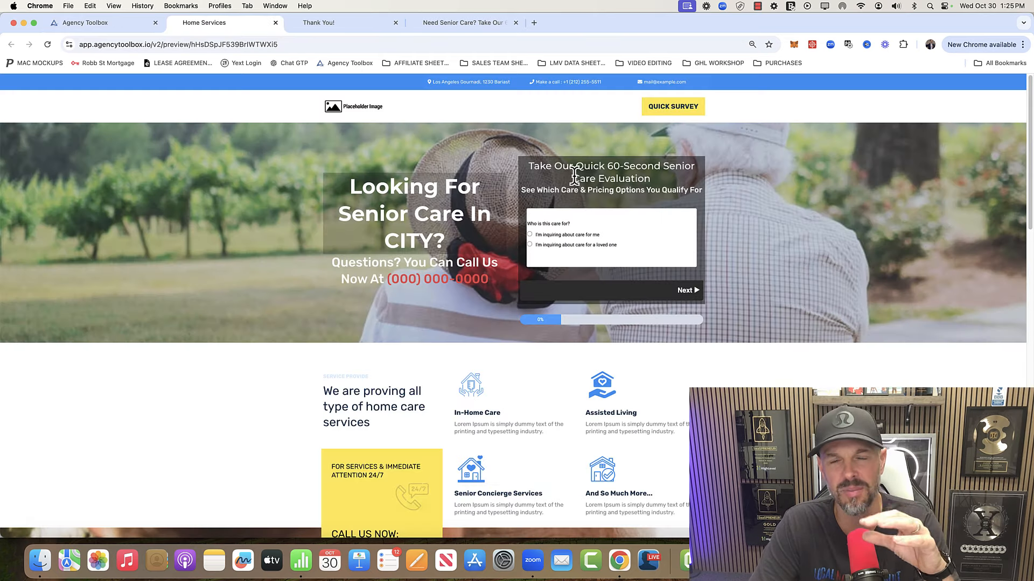
scroll(630, 395, down, 5)
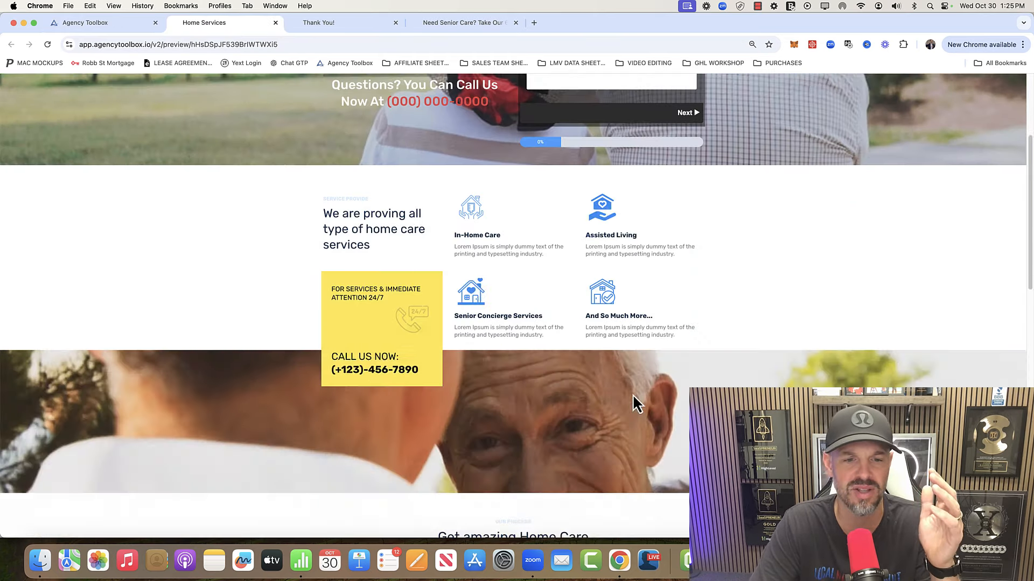
scroll(557, 358, down, 10)
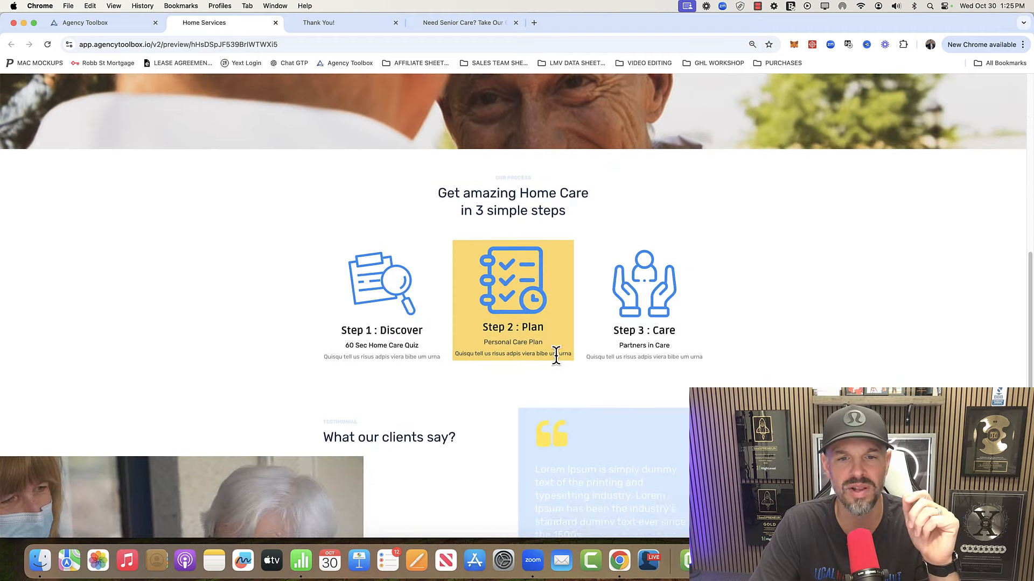
scroll(556, 372, up, 10)
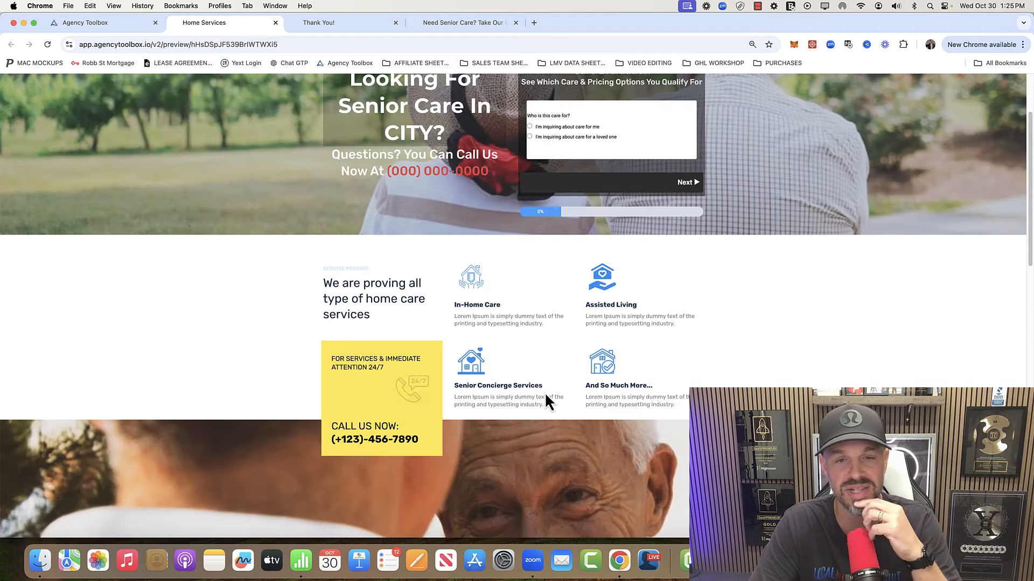
scroll(545, 395, up, 3)
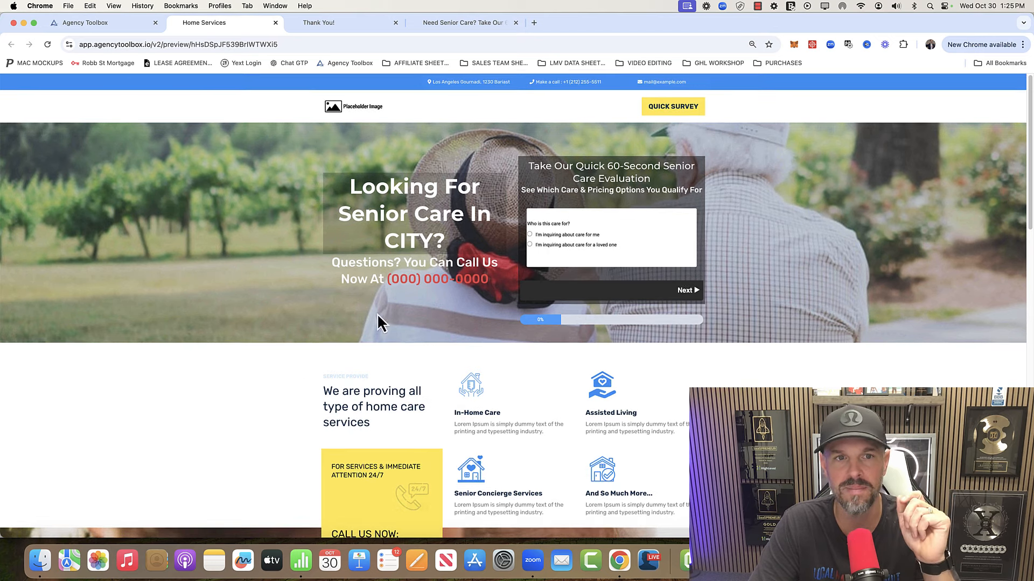
Step: Test the page's exit and Quick Survey pop-ups, and the embedded survey with In home care, Alzheimer's and dementia care, and Other
mouse_move(609, 59)
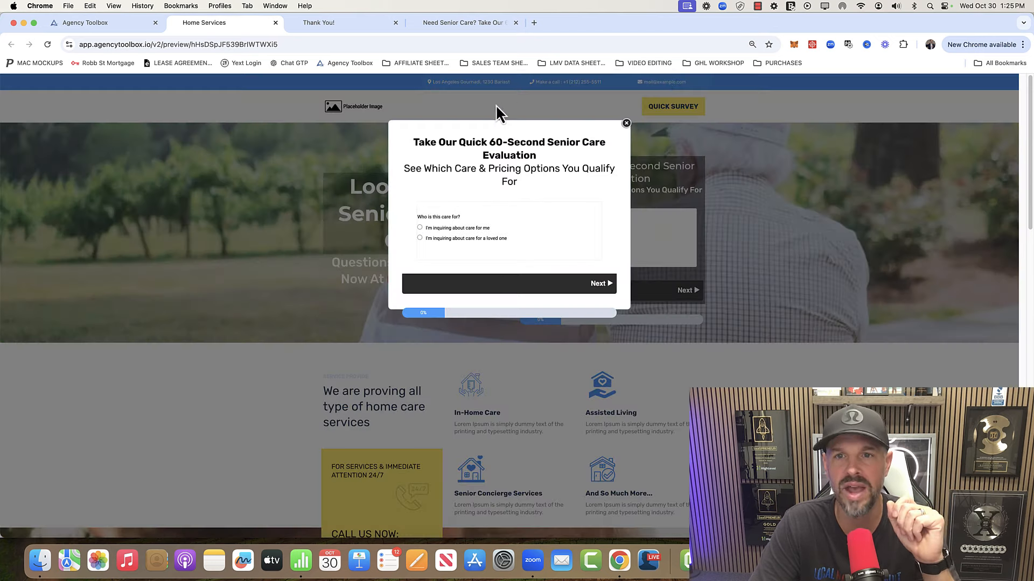
click(626, 123)
click(671, 107)
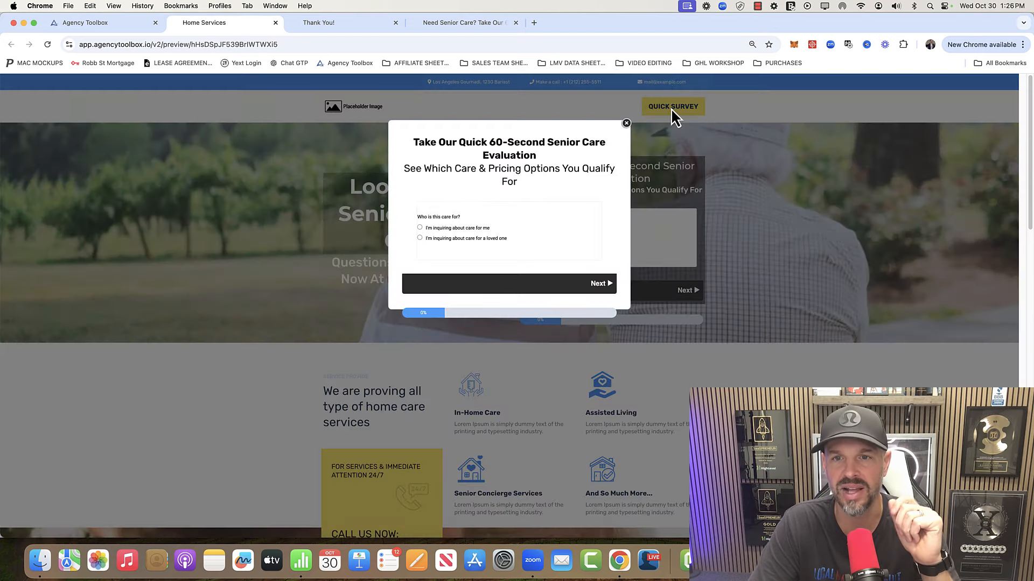
click(626, 123)
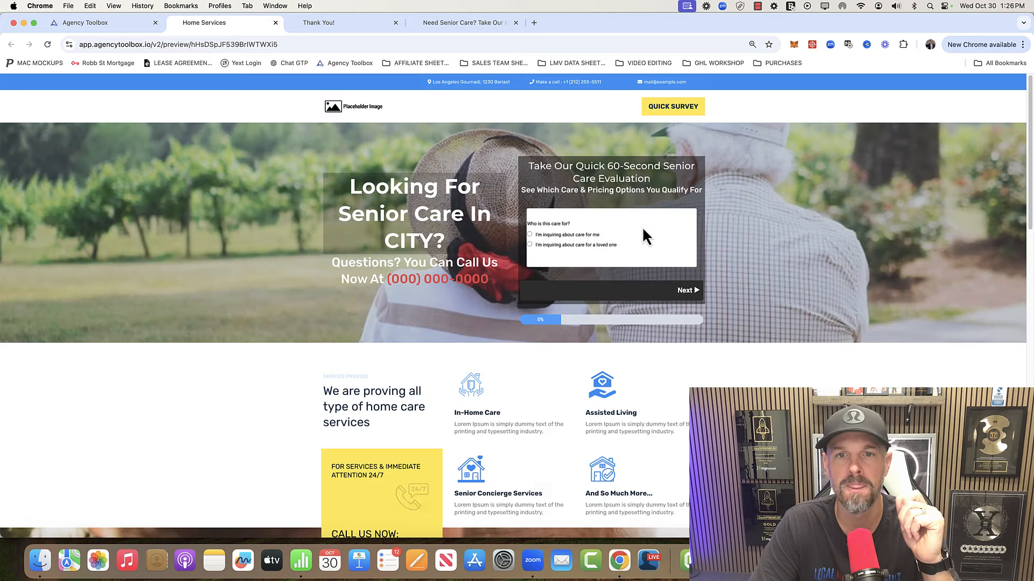
click(560, 239)
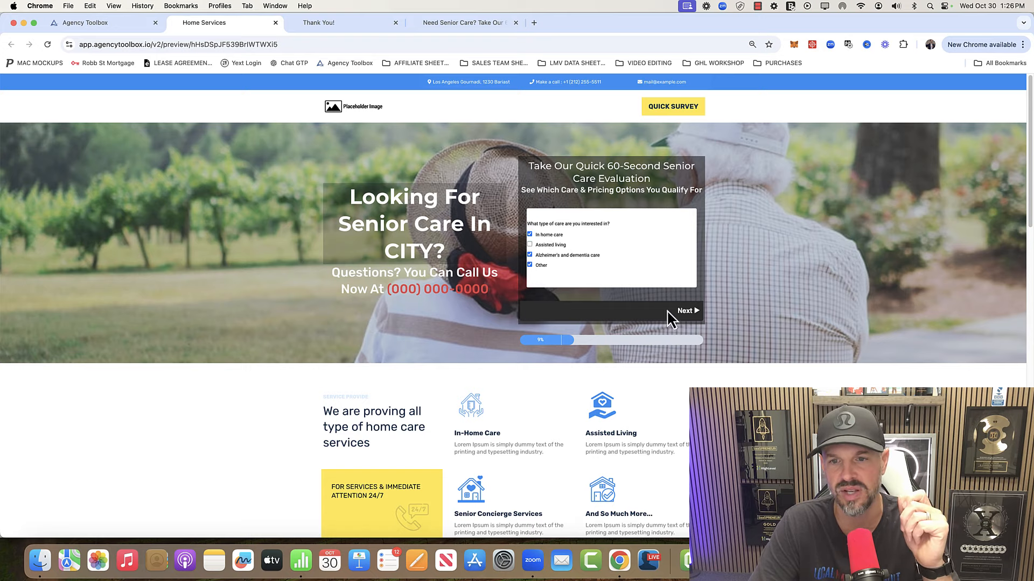
click(682, 311)
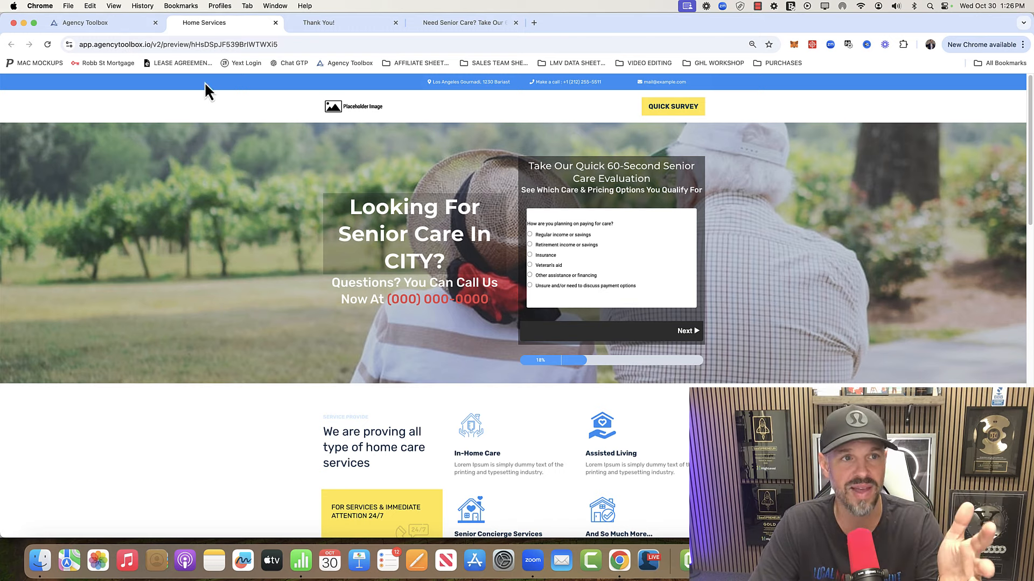
Step: Open the Home Care Questionaire in the survey builder and inspect the settings of the "Who is this care for?" question
click(86, 23)
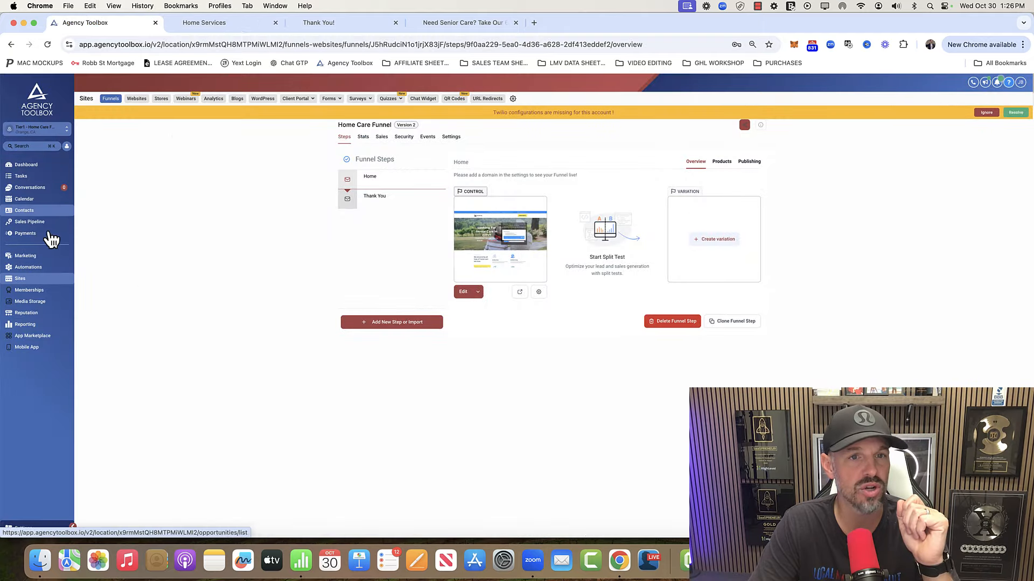
click(357, 99)
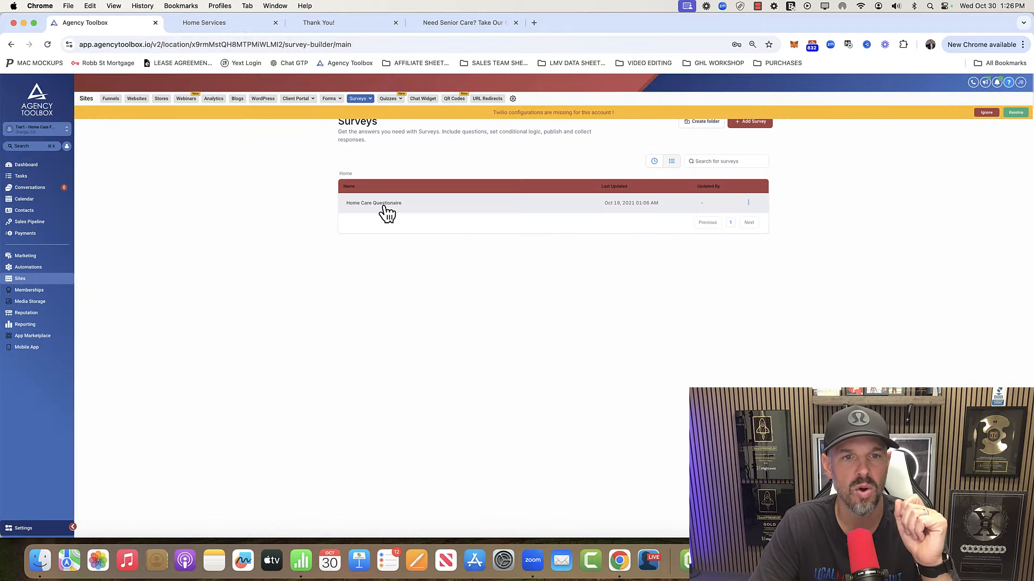
click(383, 205)
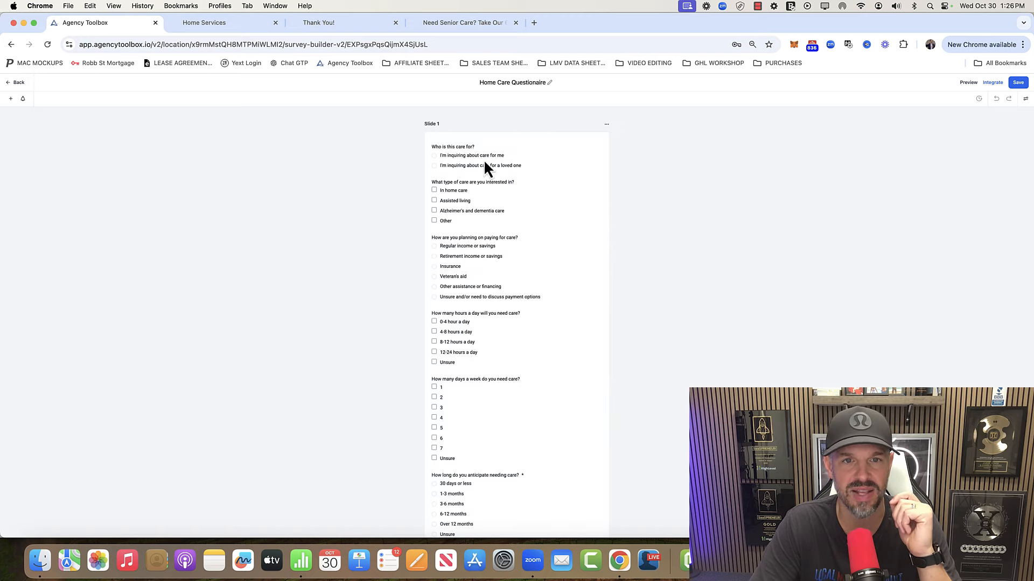
scroll(588, 300, down, 5)
scroll(592, 301, up, 5)
click(532, 148)
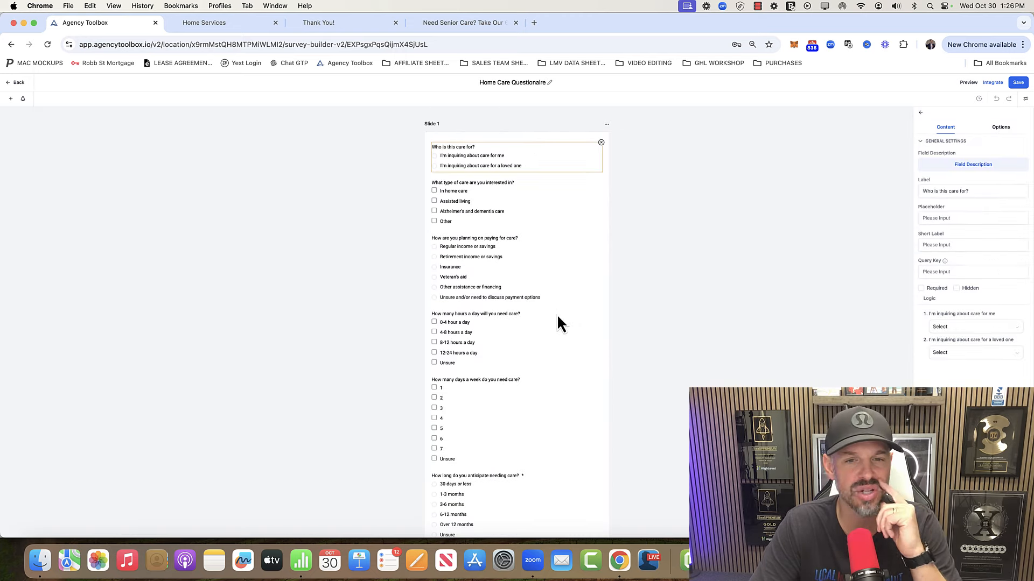
Step: Review the questionnaire's remaining questions, from days of care per week down to when care should start
scroll(556, 321, down, 5)
click(542, 463)
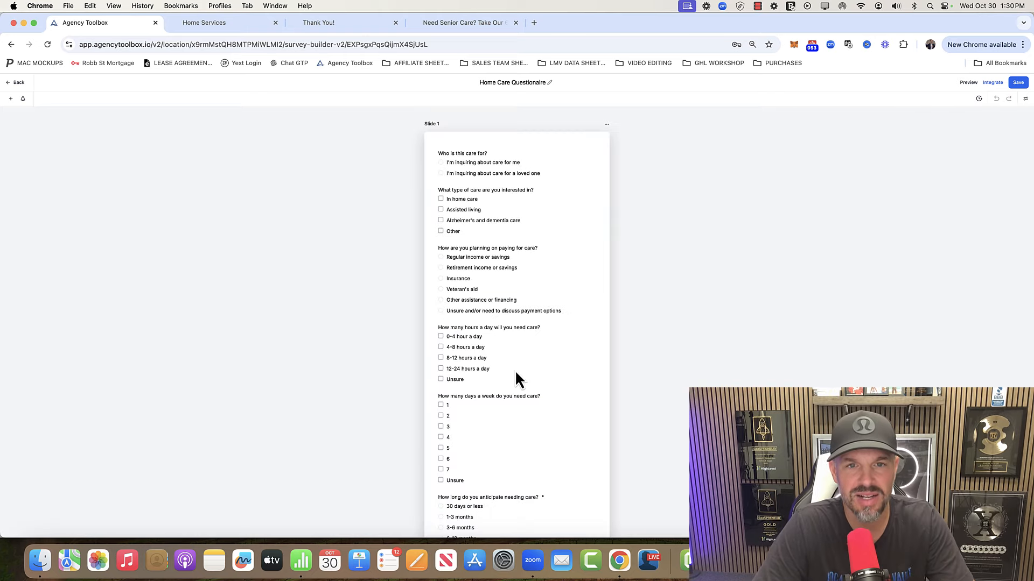
scroll(516, 380, down, 5)
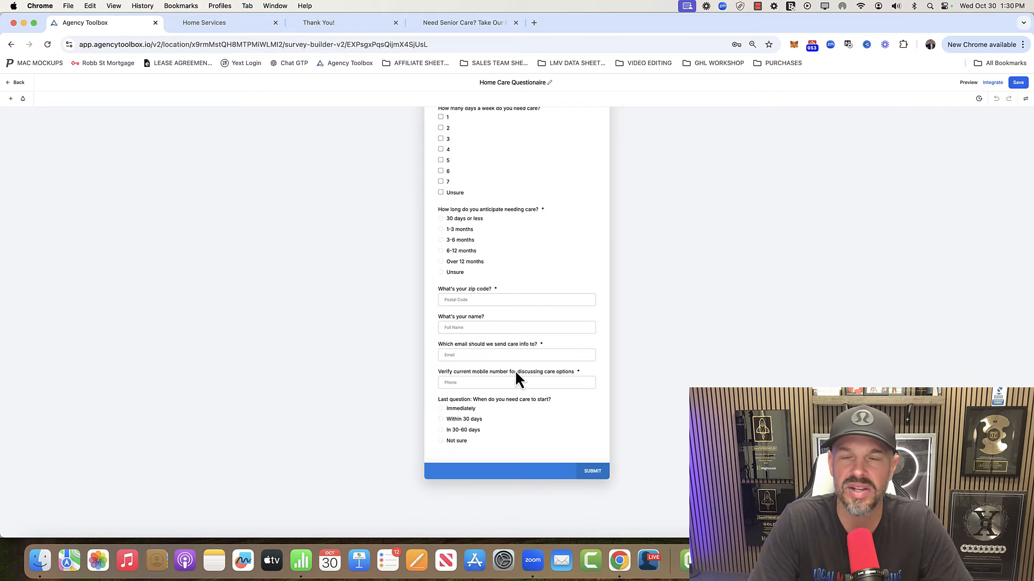
scroll(515, 379, up, 5)
scroll(515, 380, down, 5)
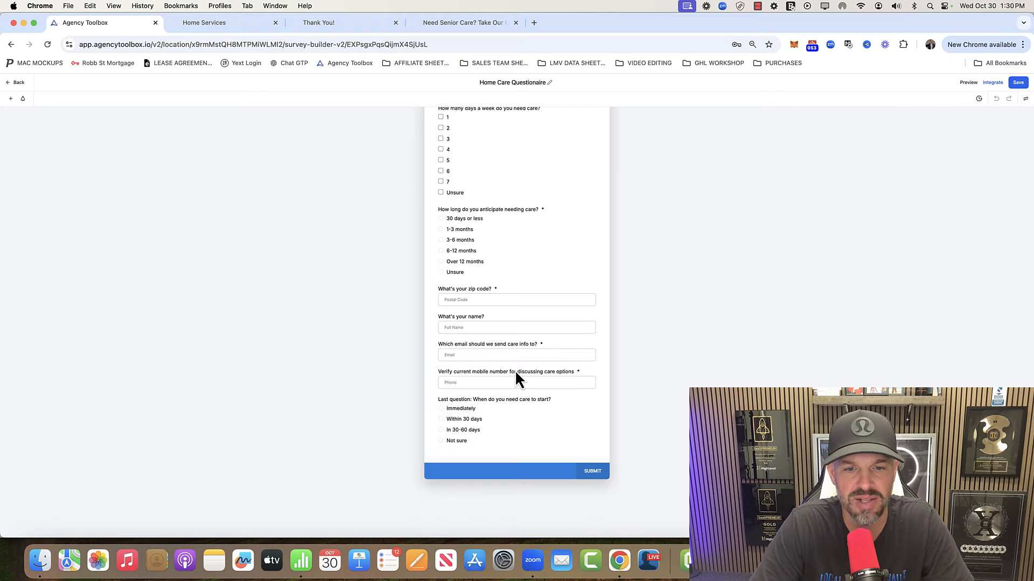
Step: Return to the surveys list, open Survey 1, and add three blank slides below Slide 1
click(18, 83)
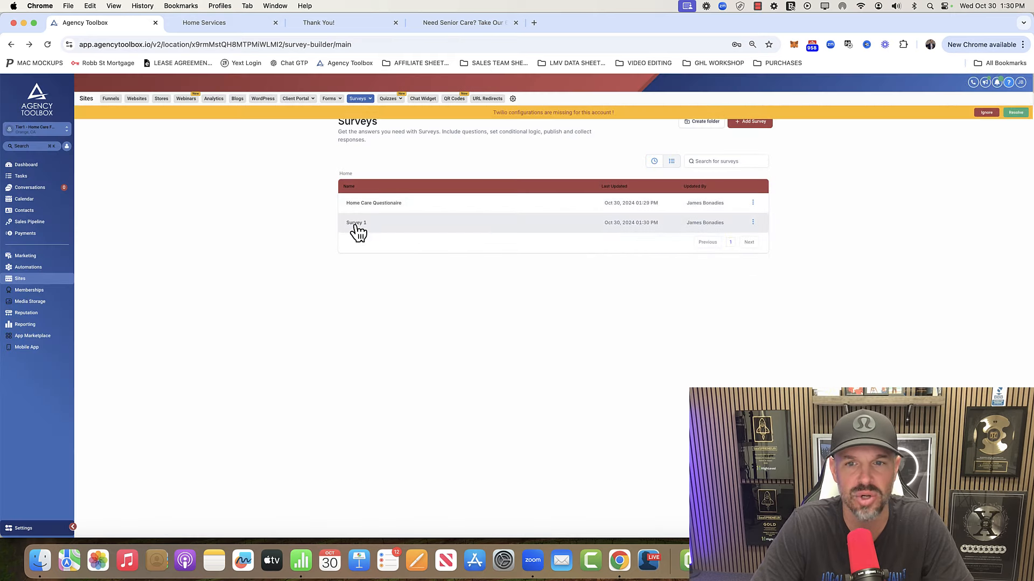
click(356, 225)
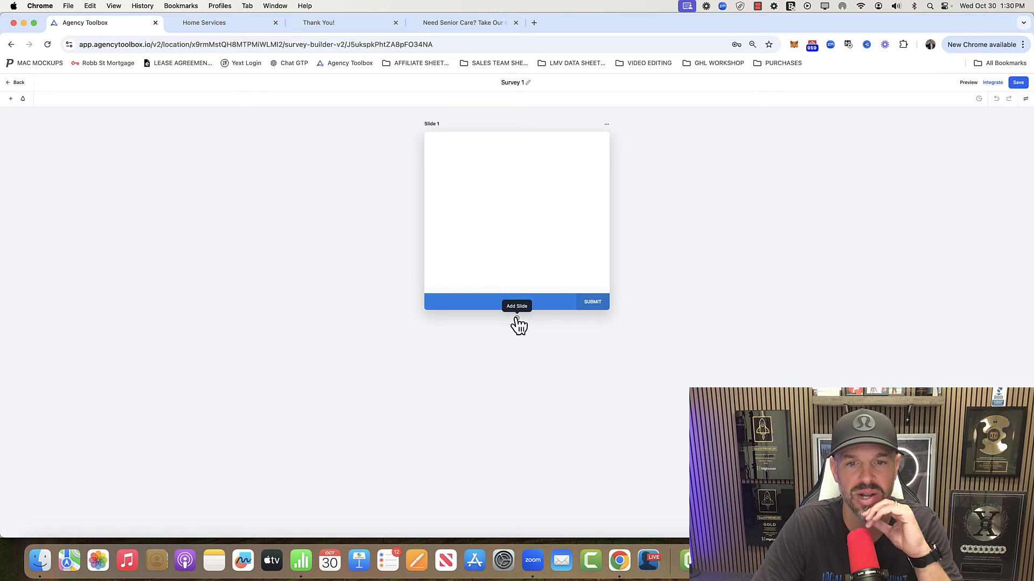
click(517, 319)
click(518, 524)
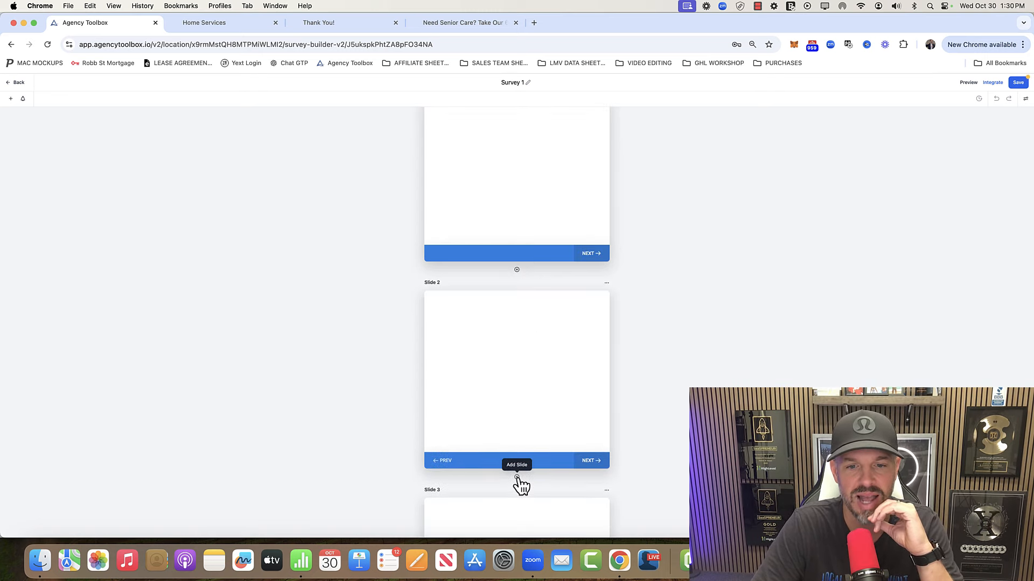
click(517, 477)
scroll(507, 215, up, 10)
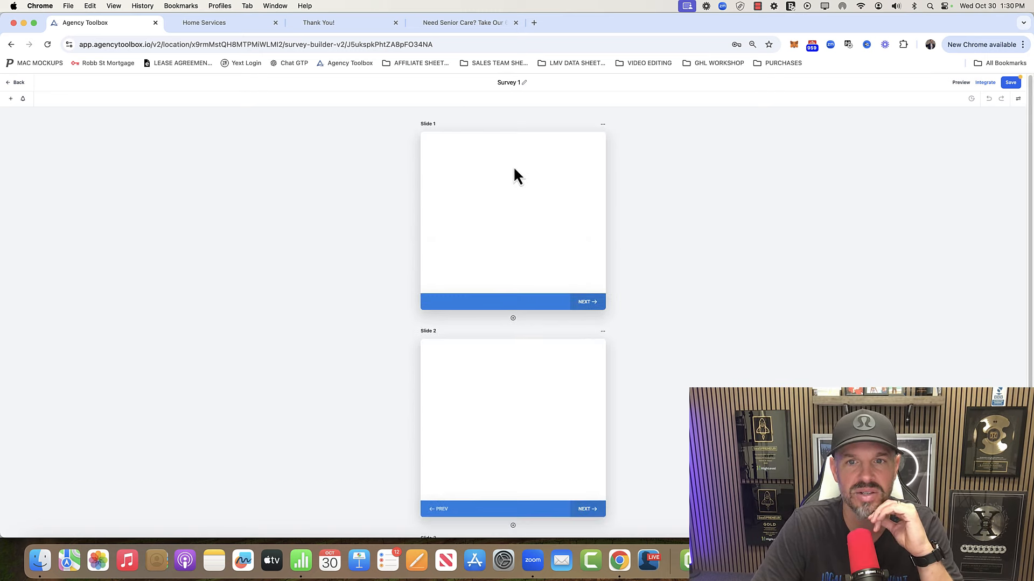
Step: Add the First Name and Last Name fields to Slide 1
click(11, 98)
drag(60, 169, 538, 171)
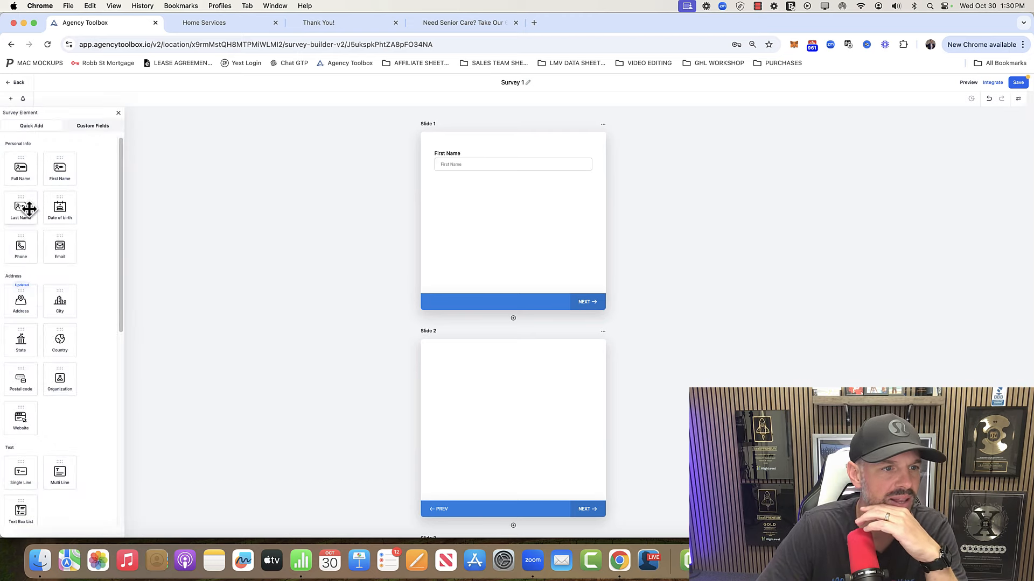
drag(28, 205, 497, 186)
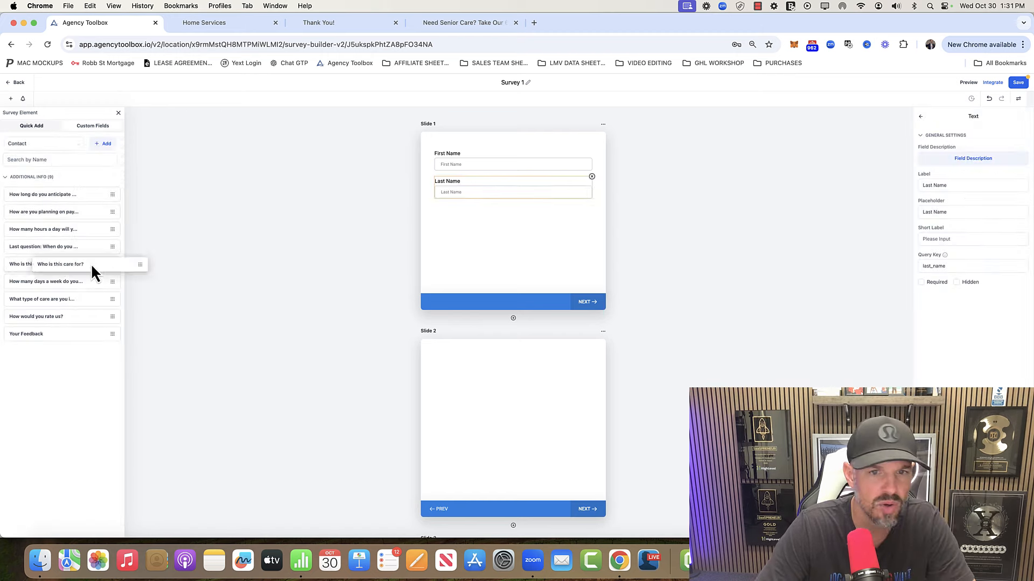
Step: Place the custom field "Who is this care for?" on Slide 2 and "What type of care are you interested in?" on Slide 3
drag(92, 271, 479, 373)
scroll(478, 372, down, 5)
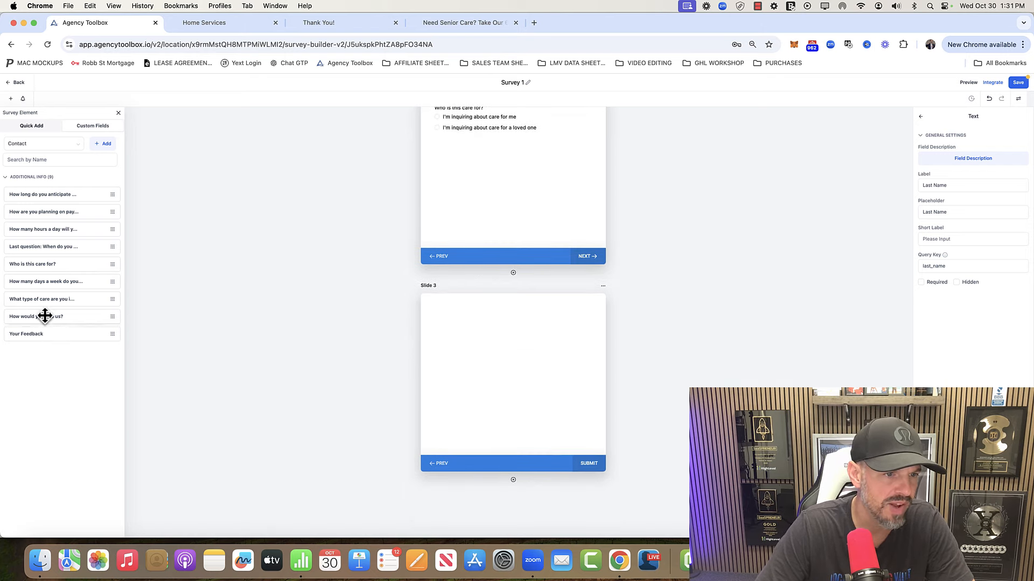
drag(45, 303, 235, 372)
Step: Extend the survey to Slide 6, giving Slides 4 to 6 the payment, hours-a-day and days-a-week custom questions in that order
click(513, 480)
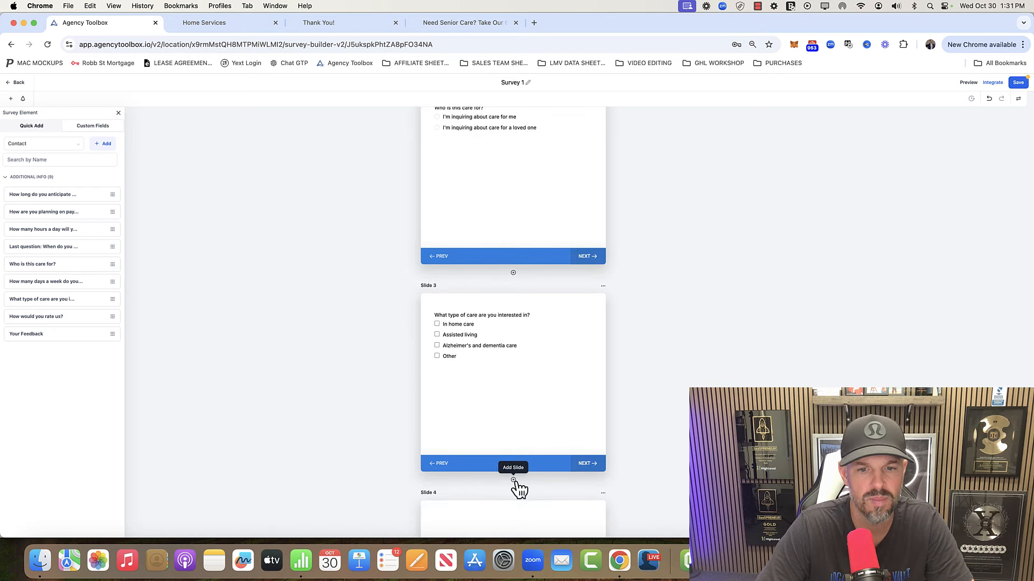
scroll(506, 469, down, 4)
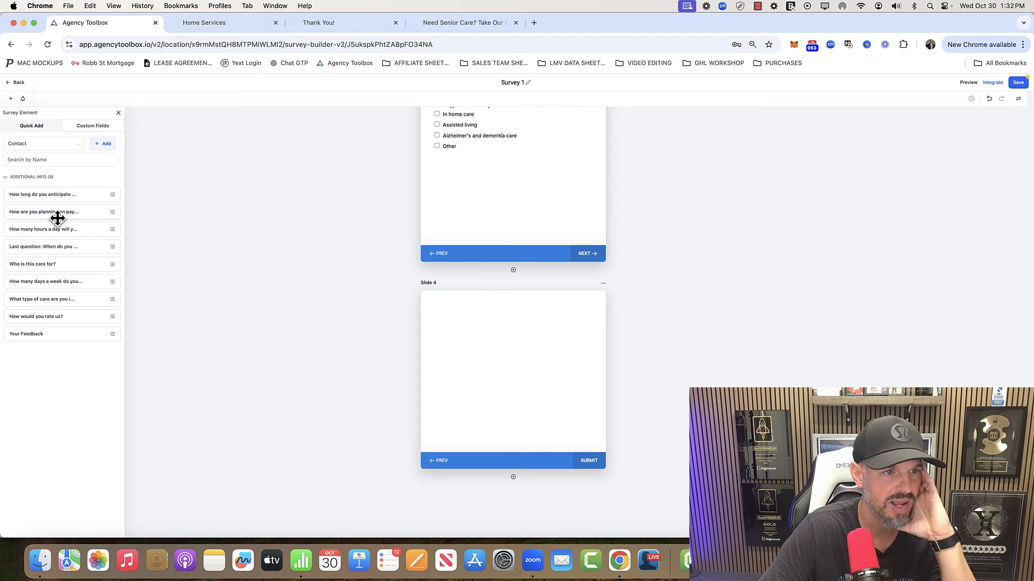
drag(57, 215, 411, 332)
drag(43, 228, 492, 323)
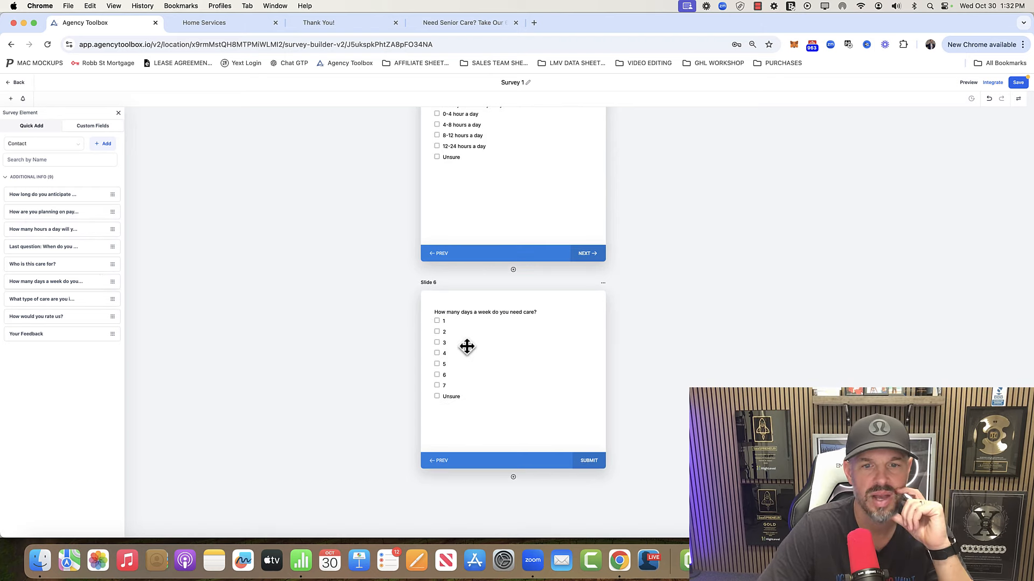
Step: Add Slide 7 with the "How long do you anticipate needing care?" question and Slide 8 with a Postal code field
click(513, 477)
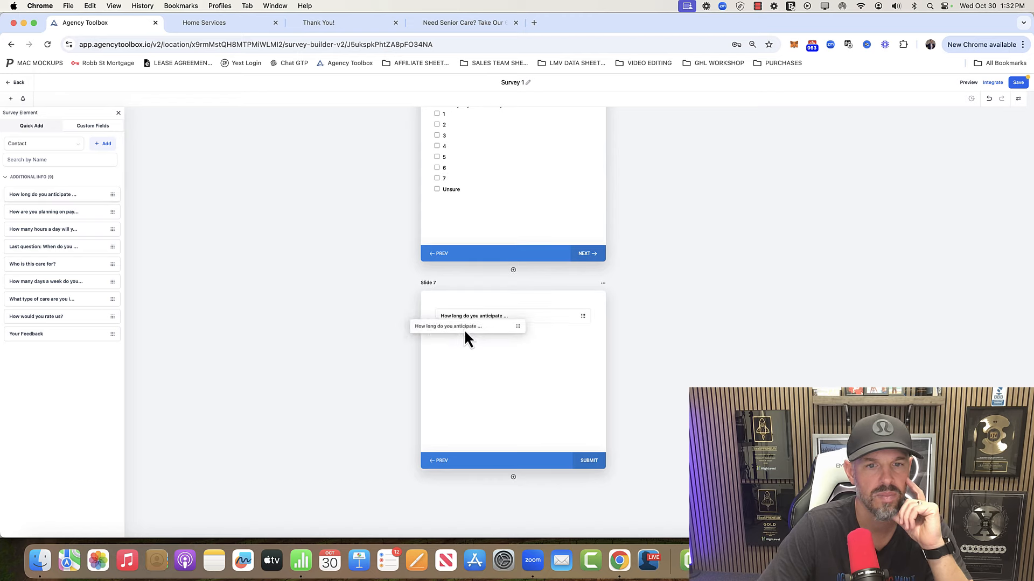
drag(467, 337, 472, 339)
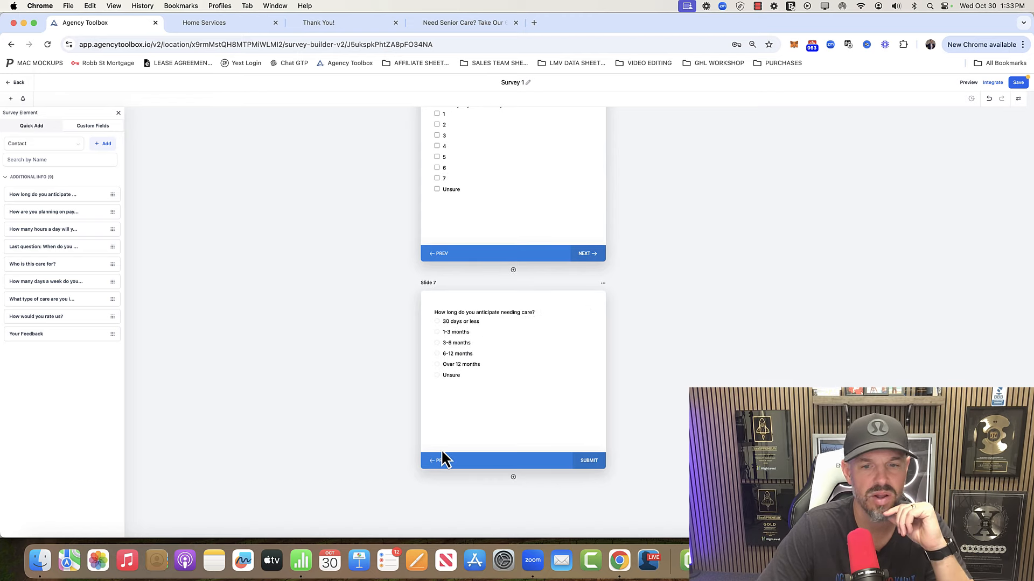
click(513, 477)
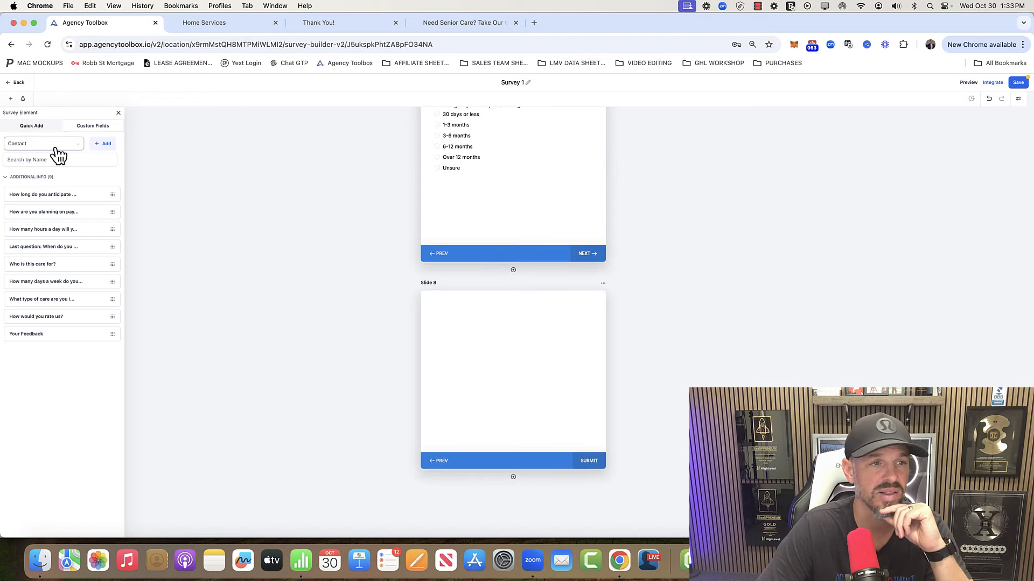
click(39, 129)
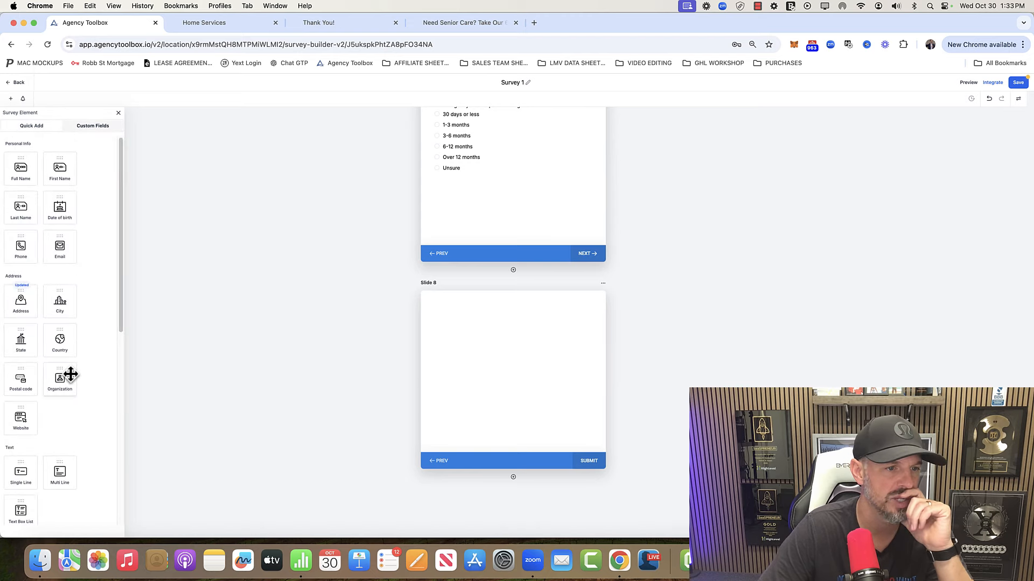
scroll(70, 375, down, 1)
drag(183, 344, 517, 338)
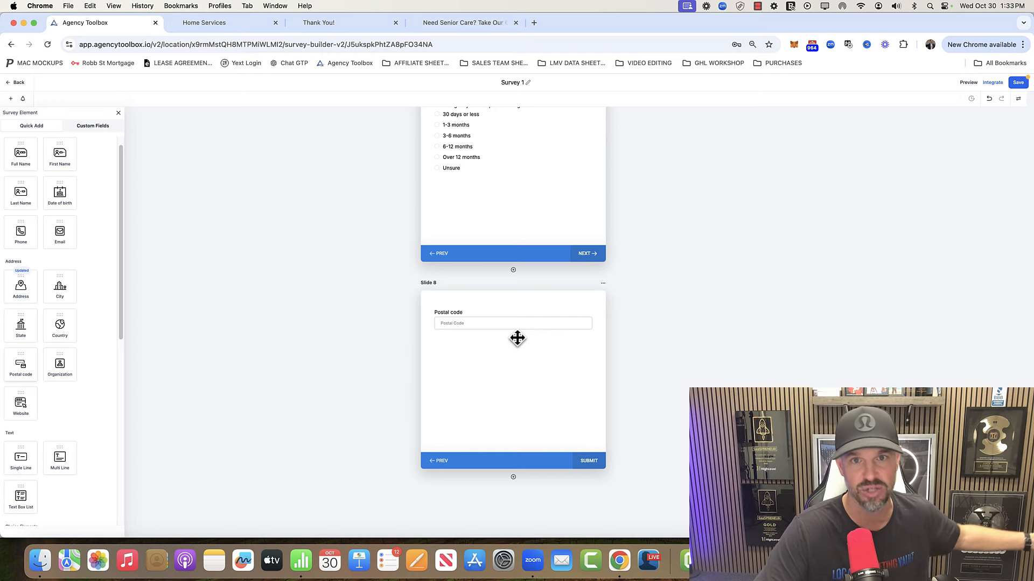
Step: Add Slide 9 with an Email field and Slide 10 with a Phone field
click(514, 478)
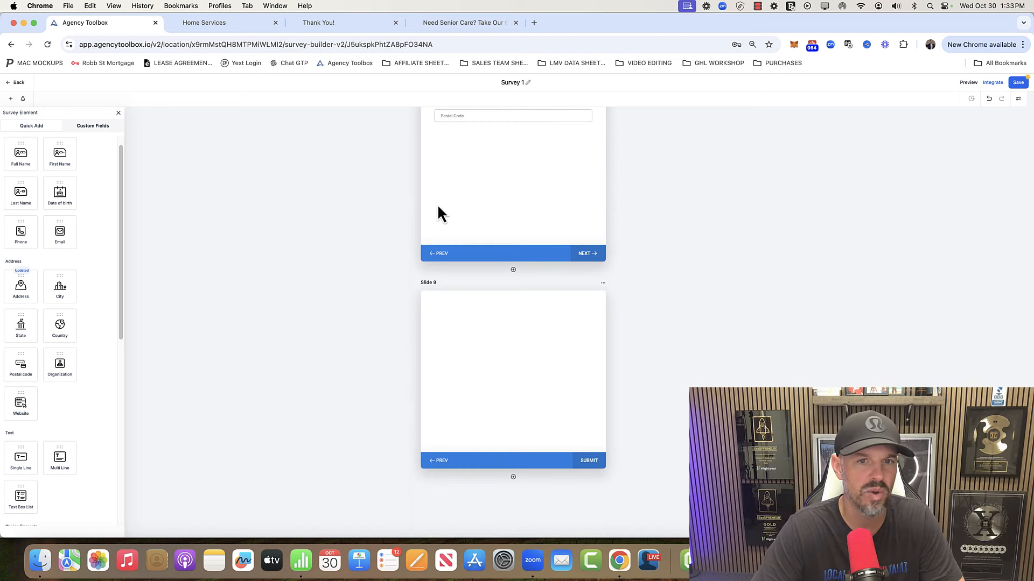
scroll(437, 204, up, 20)
scroll(437, 205, down, 9)
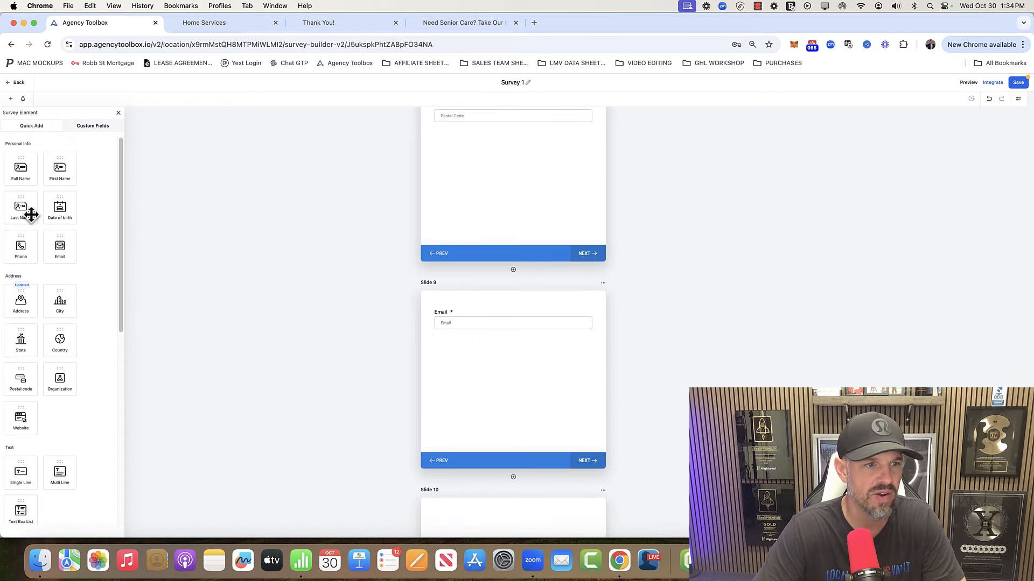
scroll(508, 411, down, 4)
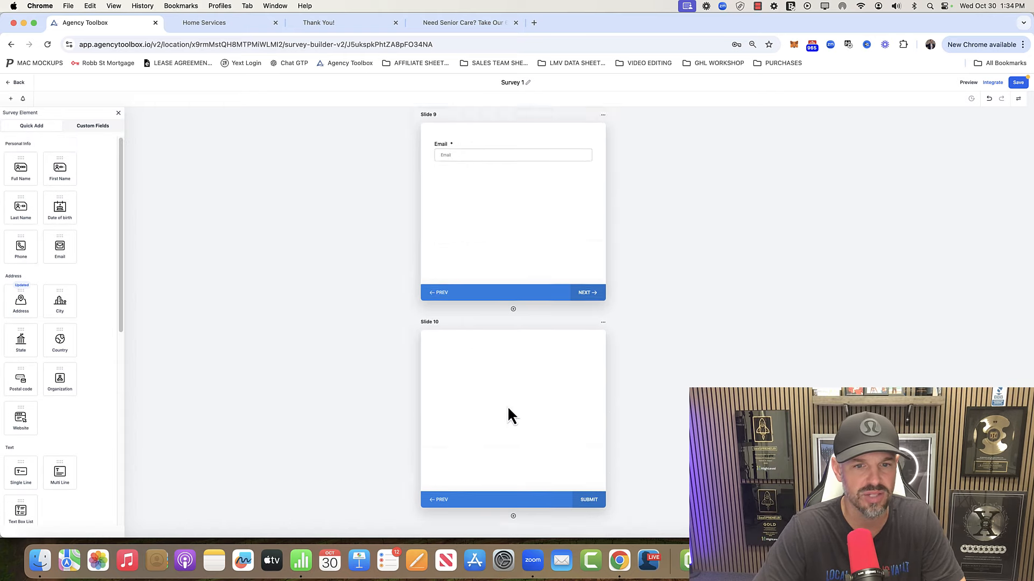
drag(21, 246, 504, 356)
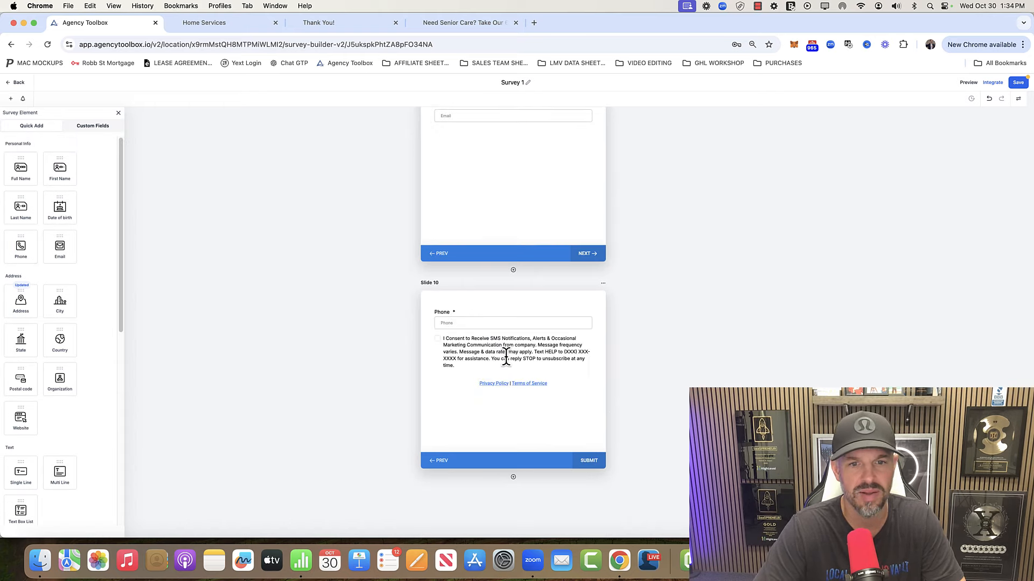
Step: Change the Phone field's label to "Verify current mobile number for discussing care options *"
click(457, 323)
text(Verify current mobile number for discussing care options *)
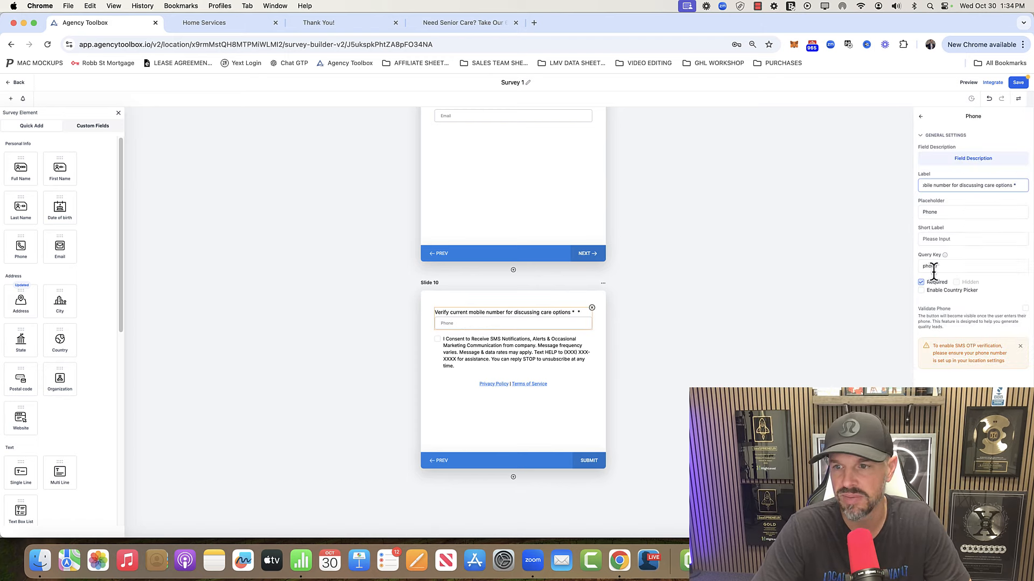
click(962, 211)
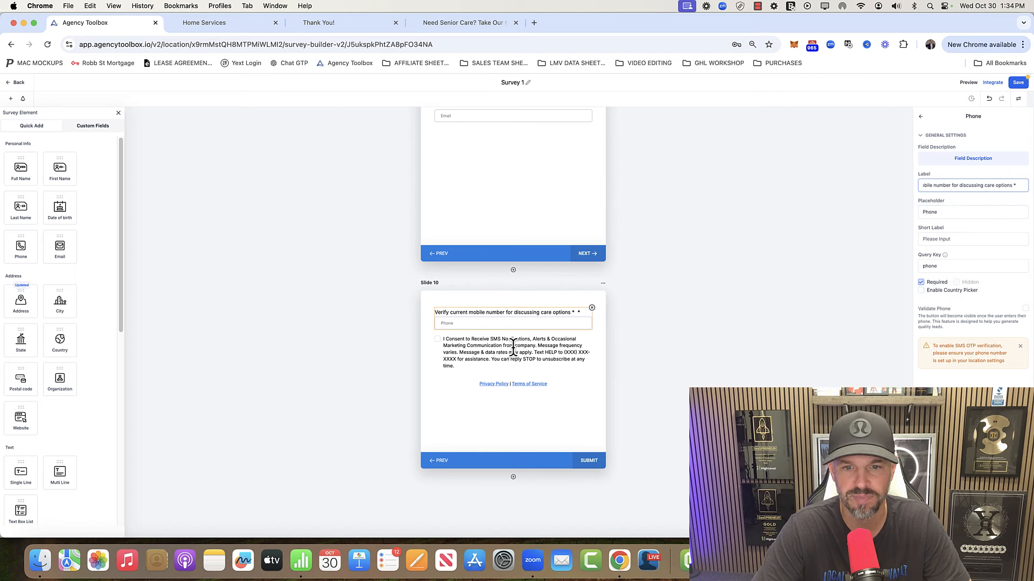
Step: Delete the "Text HELP" assistance sentence from the SMS consent text on Slide 10
click(499, 352)
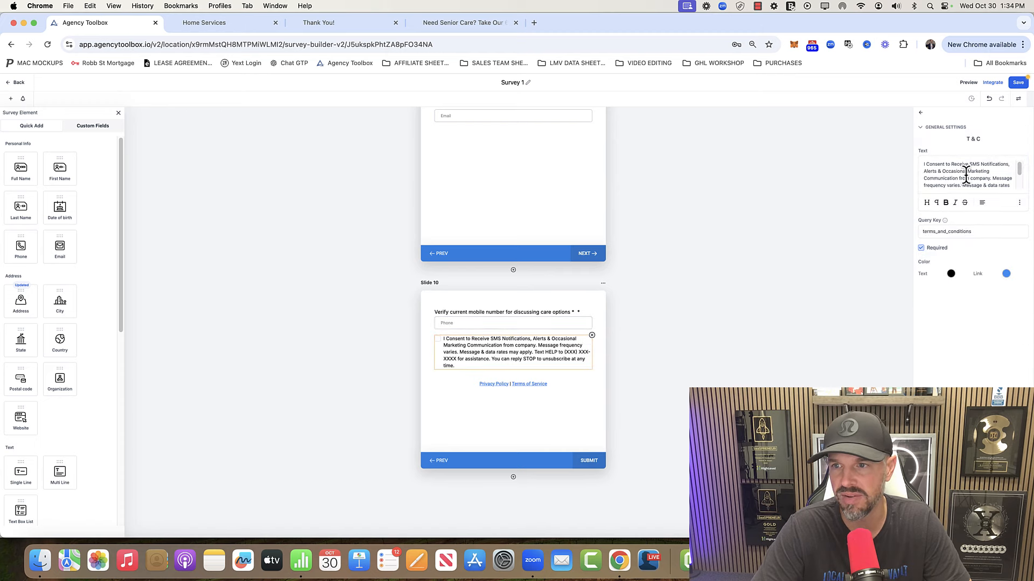
scroll(966, 175, down, 1)
scroll(965, 175, up, 1)
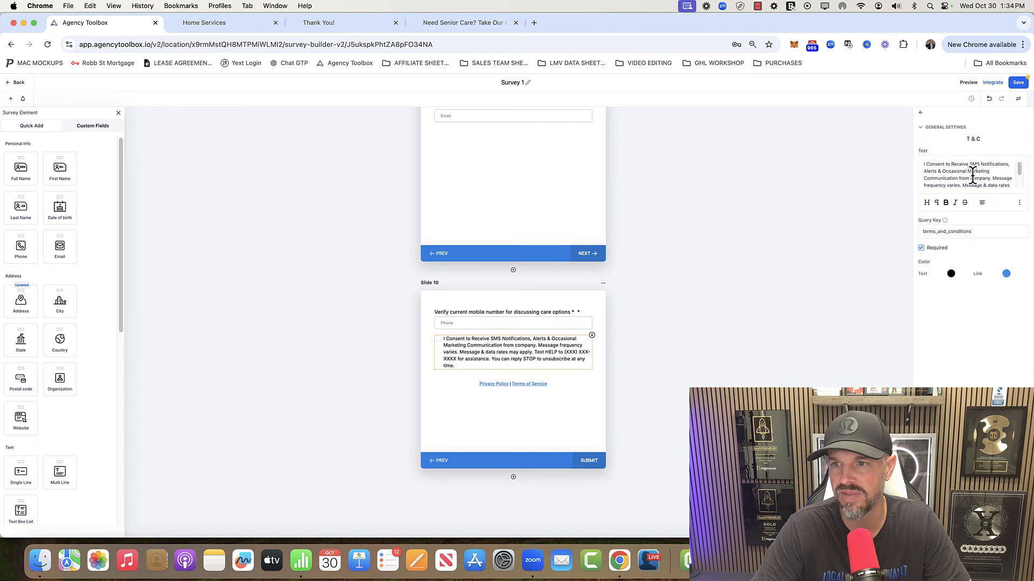
scroll(969, 173, down, 3)
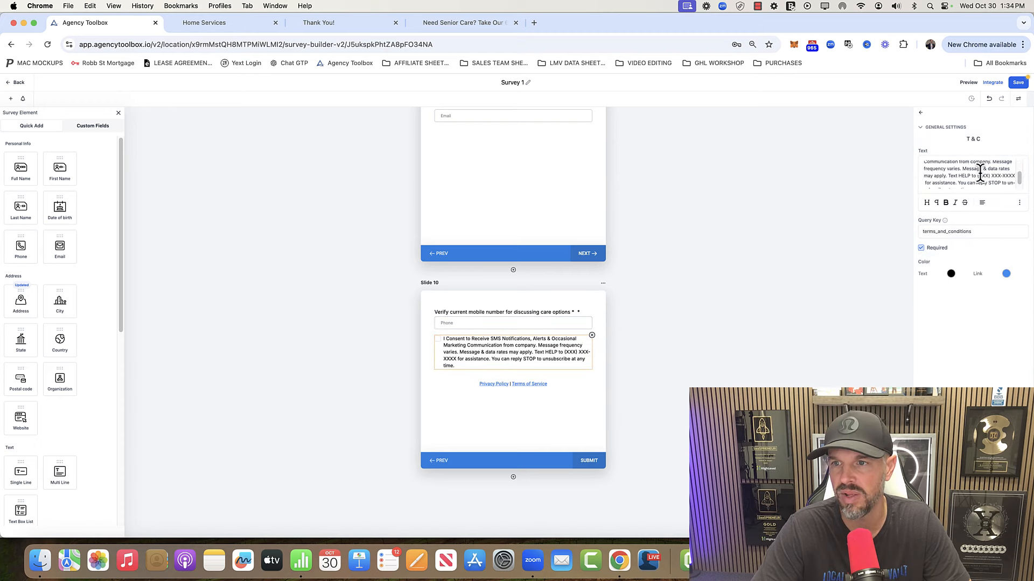
scroll(970, 173, down, 1)
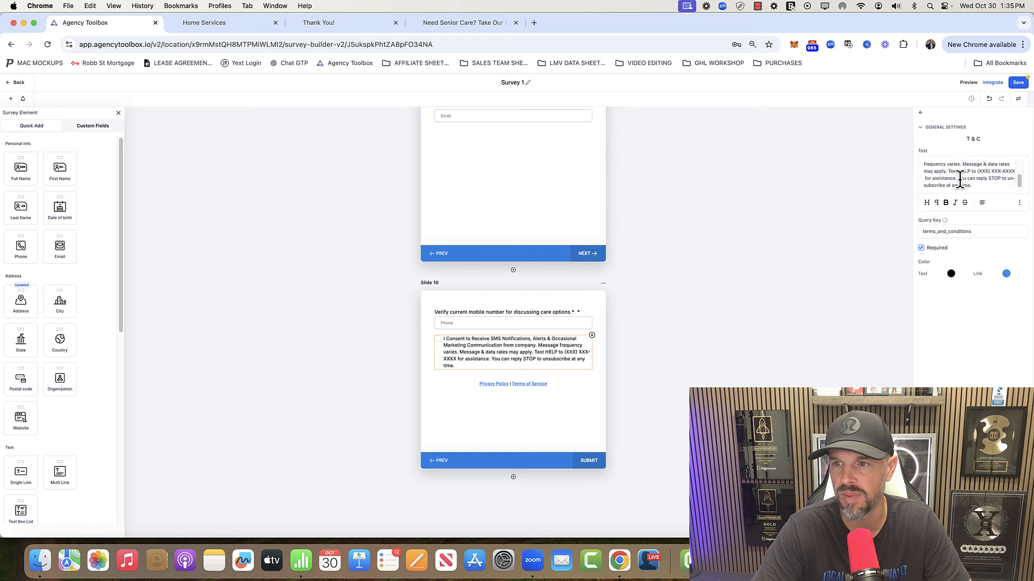
drag(959, 178, 948, 172)
key(BackSpace)
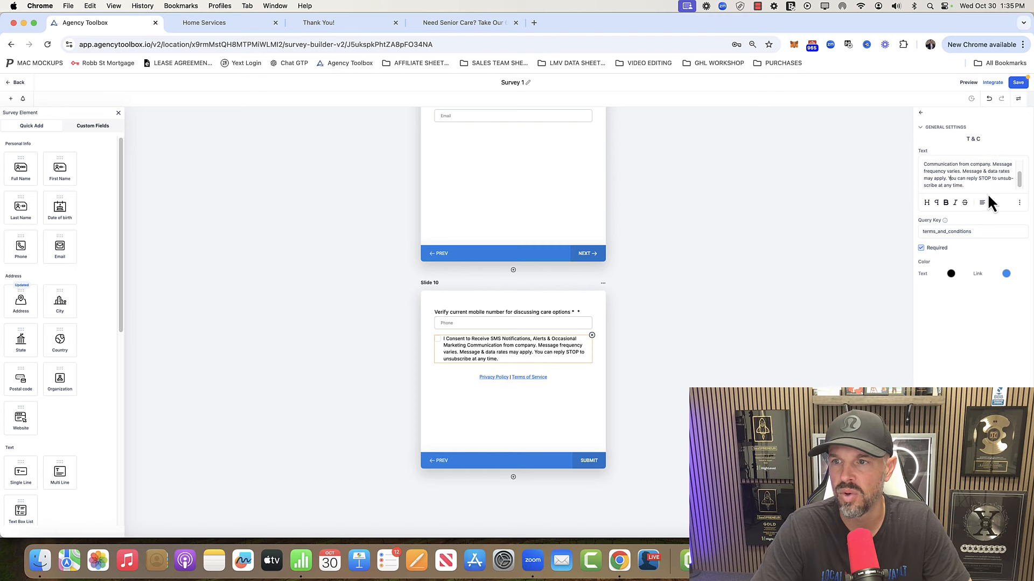
scroll(974, 184, up, 2)
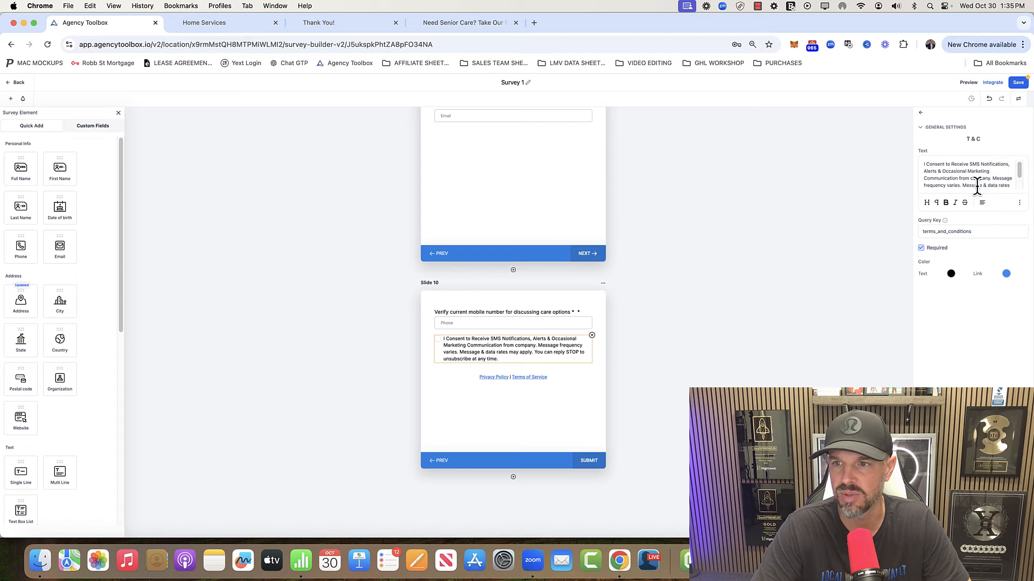
click(531, 417)
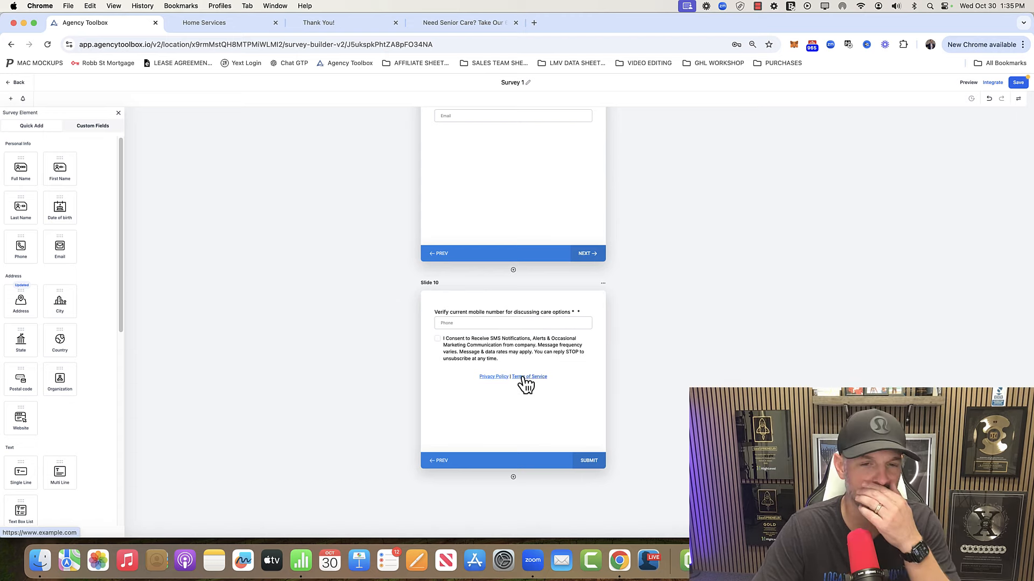
Step: Add Slide 11 with the custom field "Last question: When do you need care to start?"
click(514, 477)
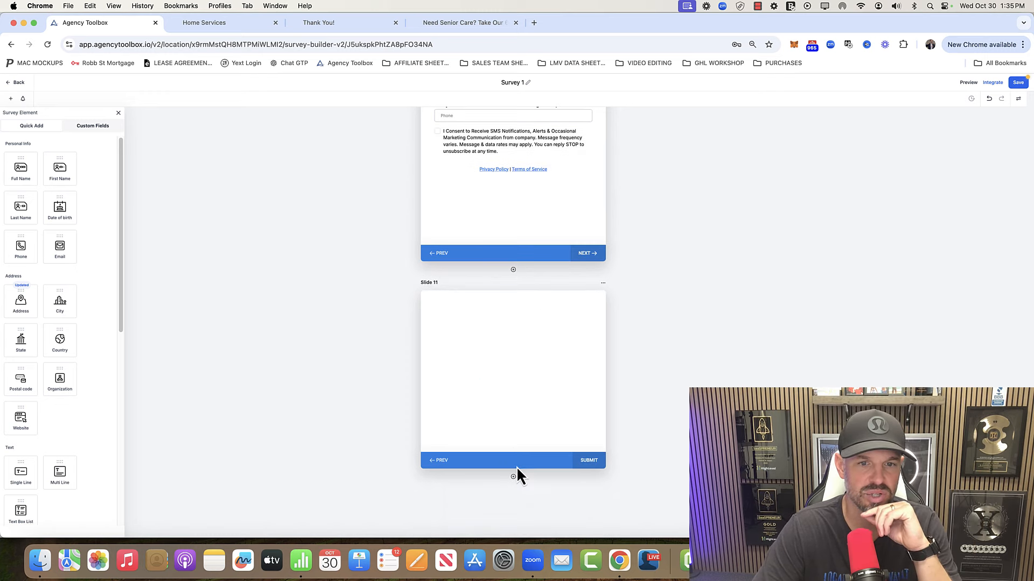
click(97, 128)
drag(58, 247, 487, 339)
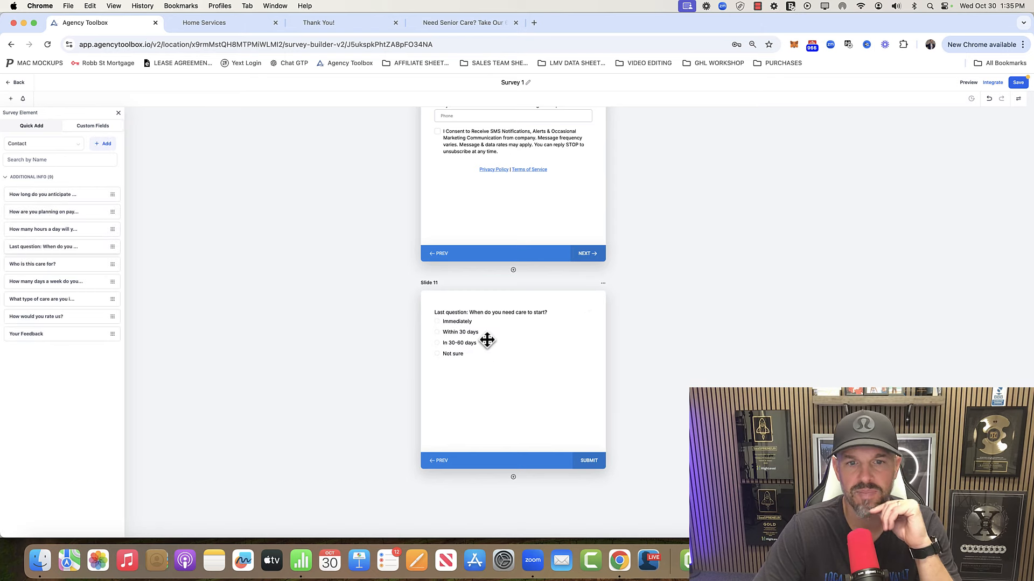
Step: Make the care-start question on Slide 11 required and save the survey under the name Survey Slides
click(515, 316)
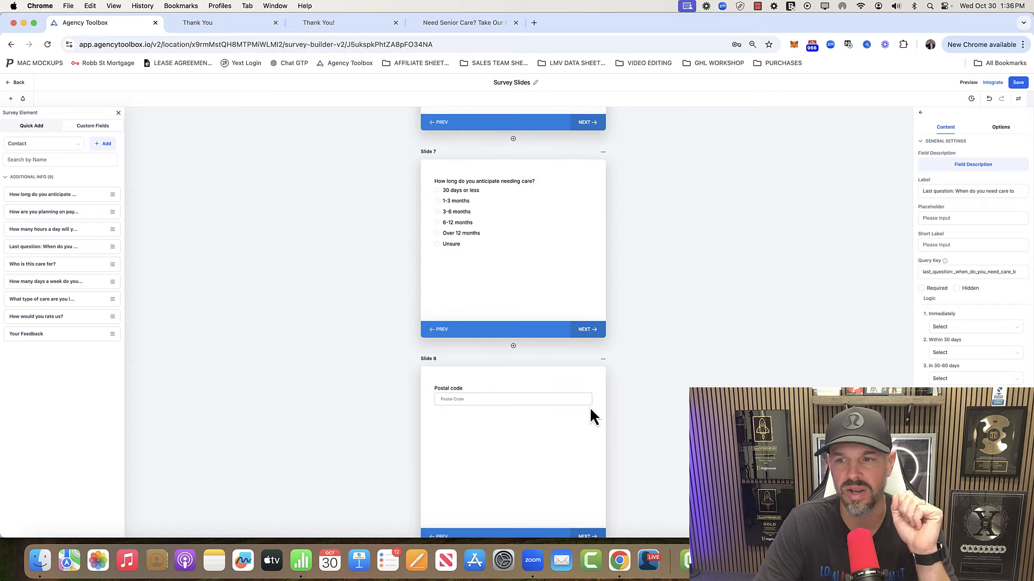
scroll(590, 405, up, 20)
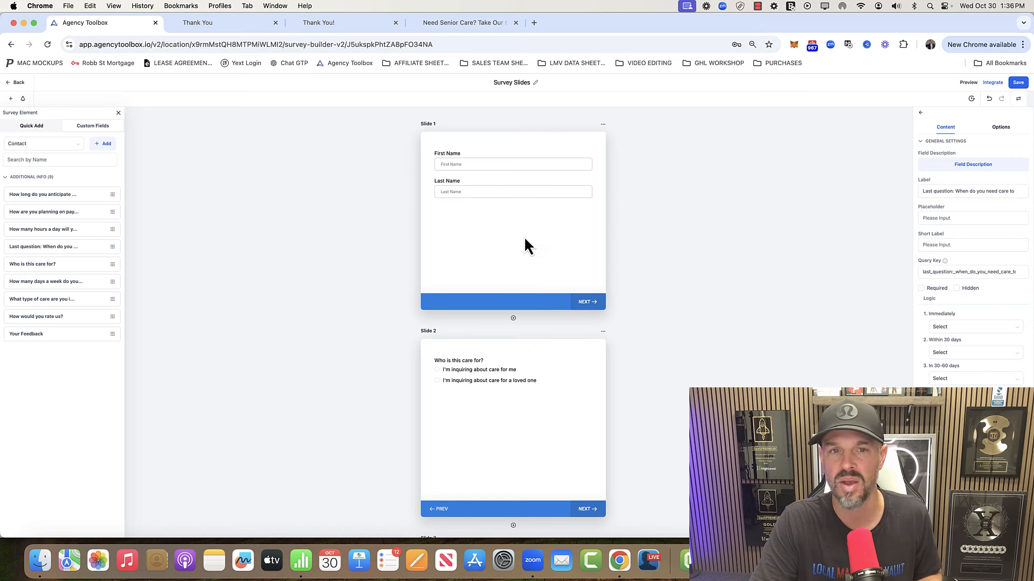
click(921, 289)
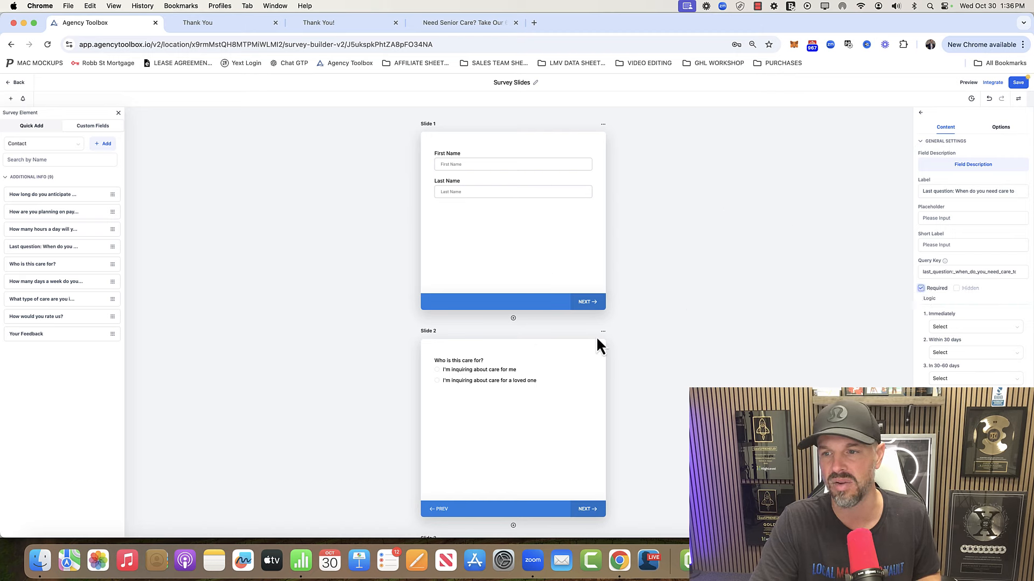
scroll(579, 388, down, 3)
click(714, 267)
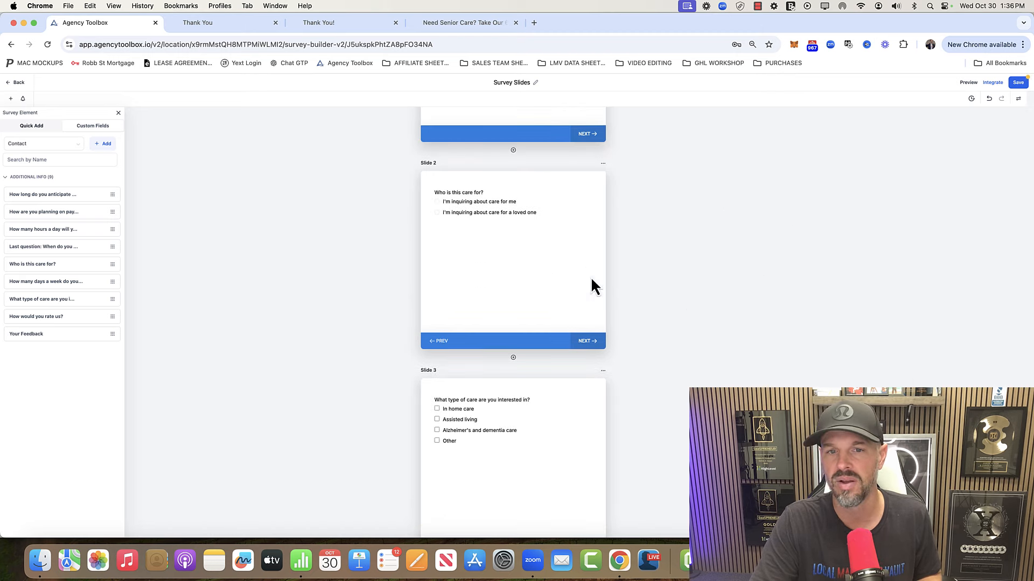
scroll(544, 157, up, 3)
click(1017, 81)
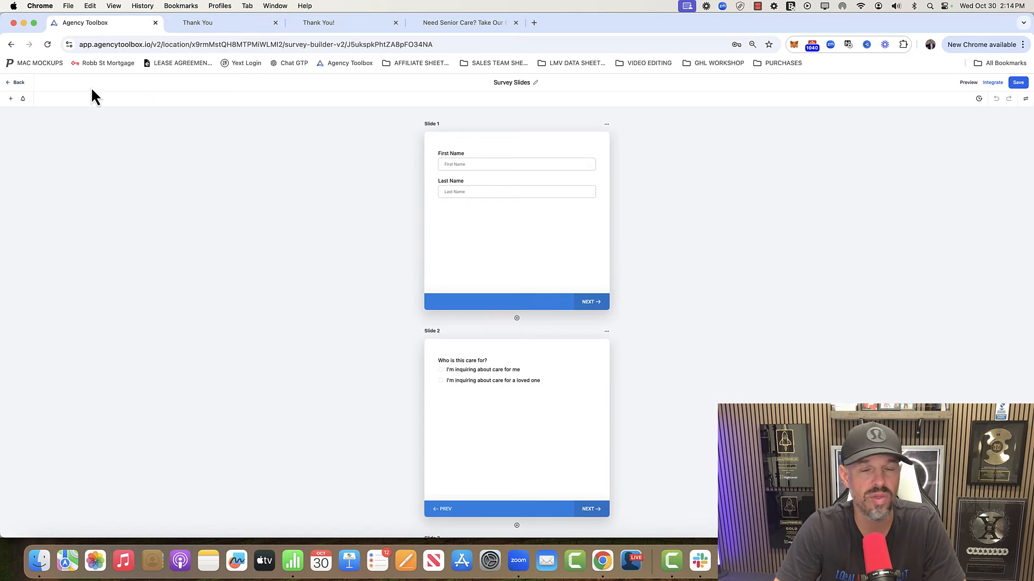
Step: Leave the survey builder, open the Home Care Survey Followup workflow and show its Survey Submitted trigger settings
click(17, 84)
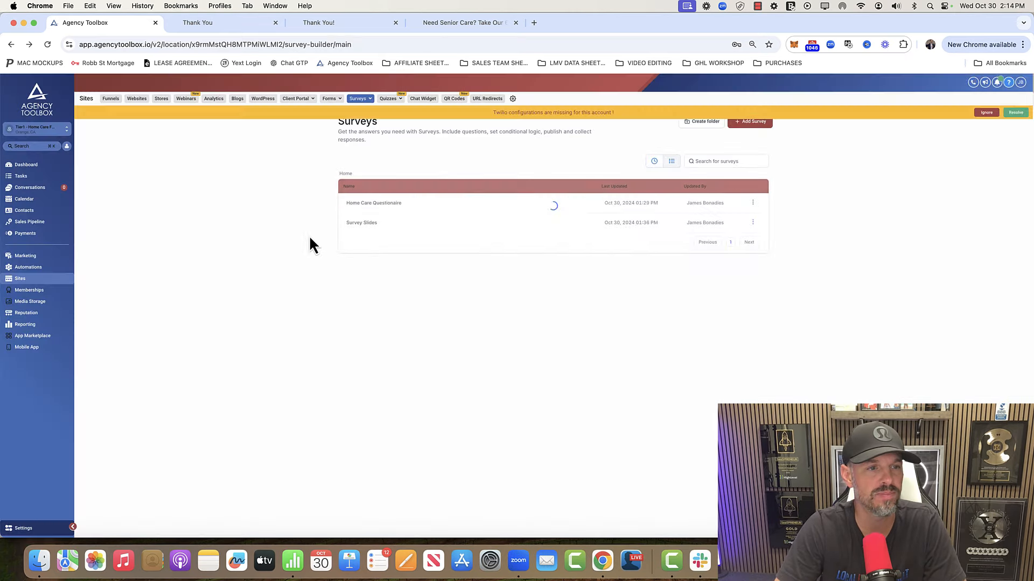
click(38, 268)
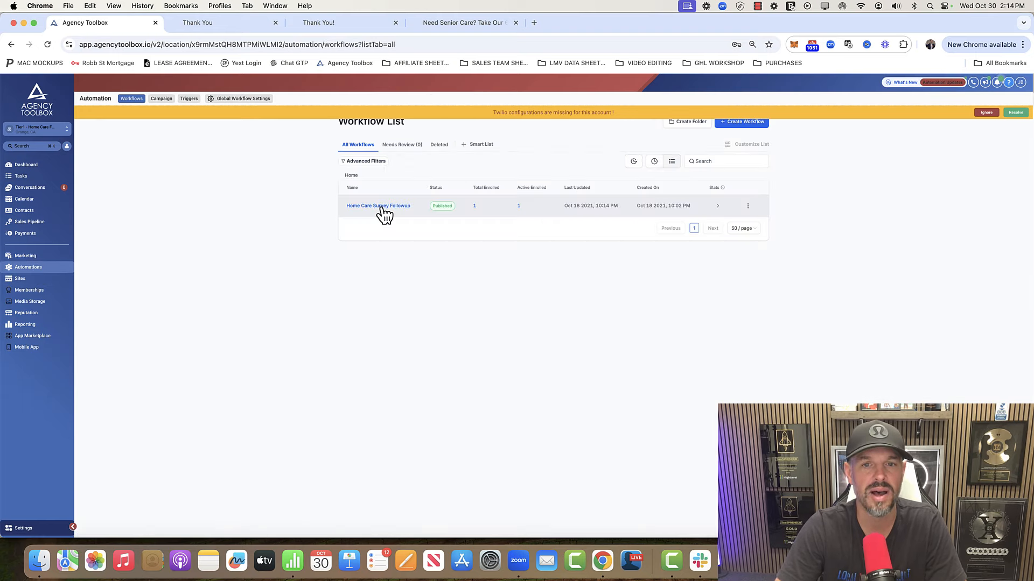
click(383, 207)
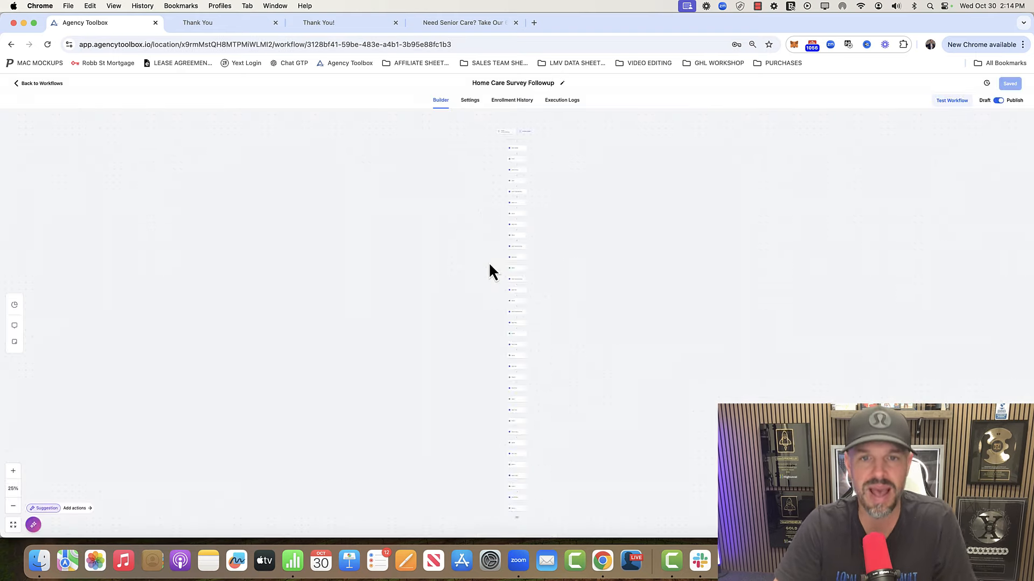
click(471, 216)
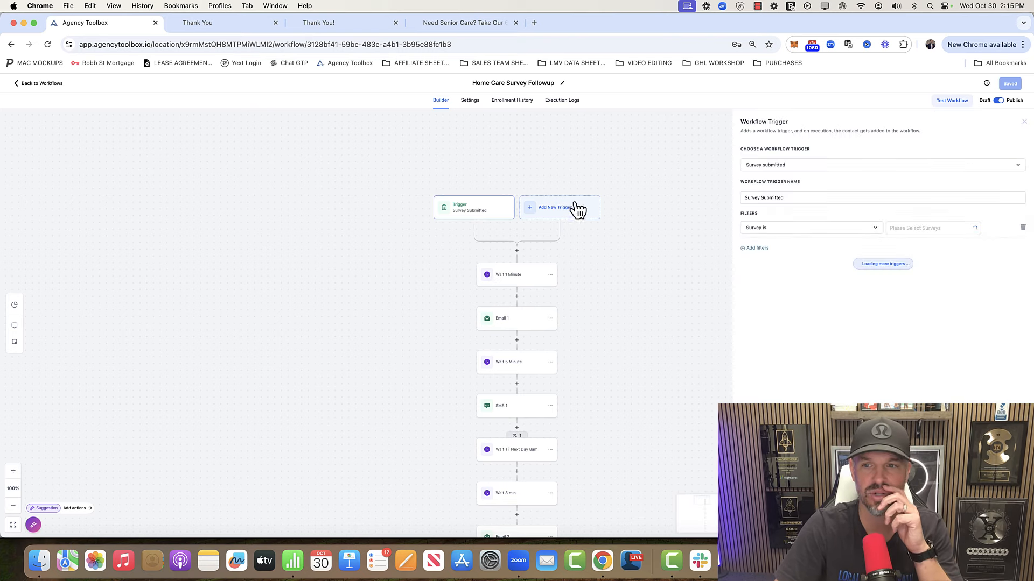
Step: Show the trigger filter's available surveys, then open Email 1 and highlight its LINK placeholder and the user.twilio_phone_number field
click(972, 234)
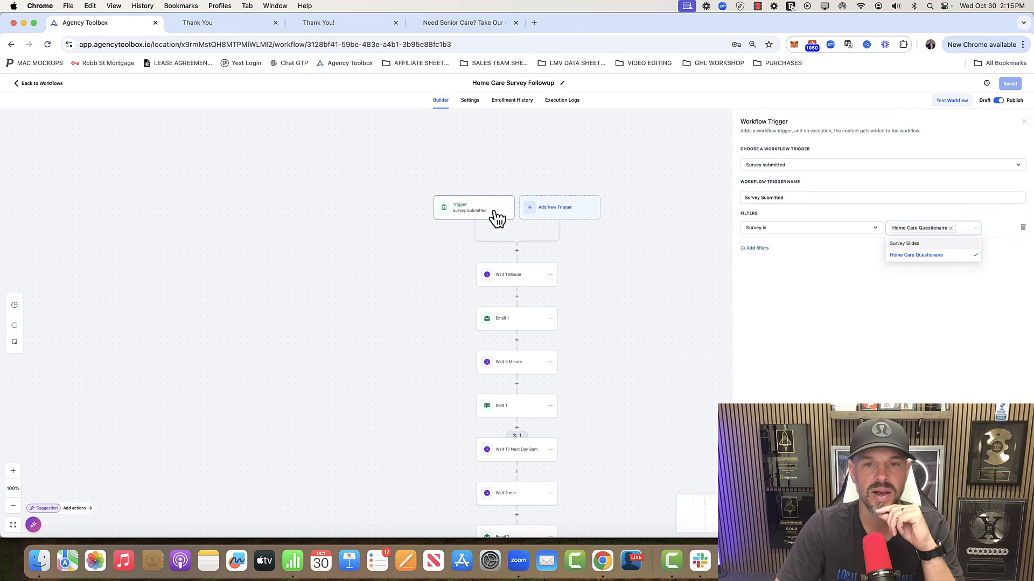
click(513, 320)
click(512, 322)
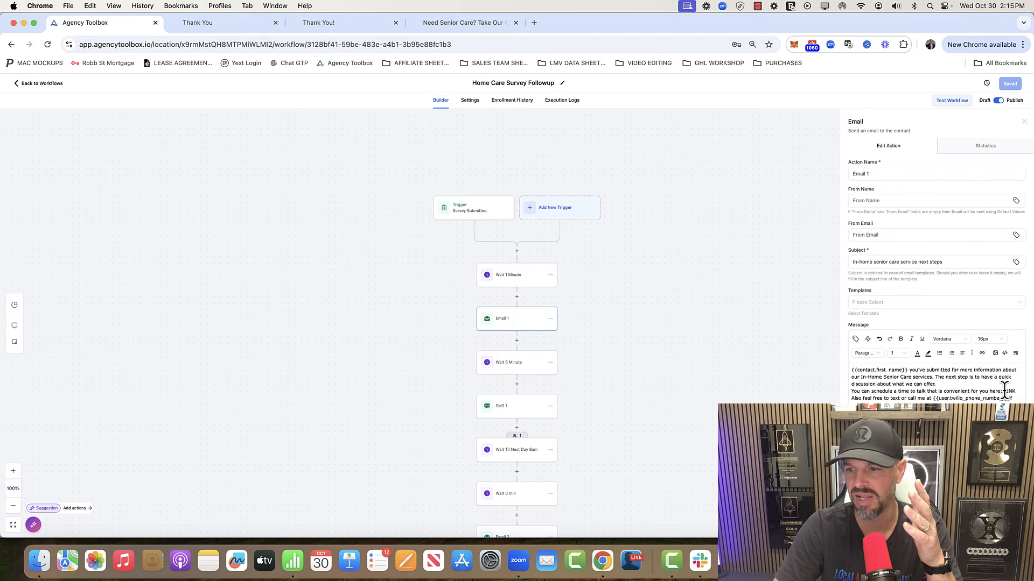
drag(1003, 391, 1018, 391)
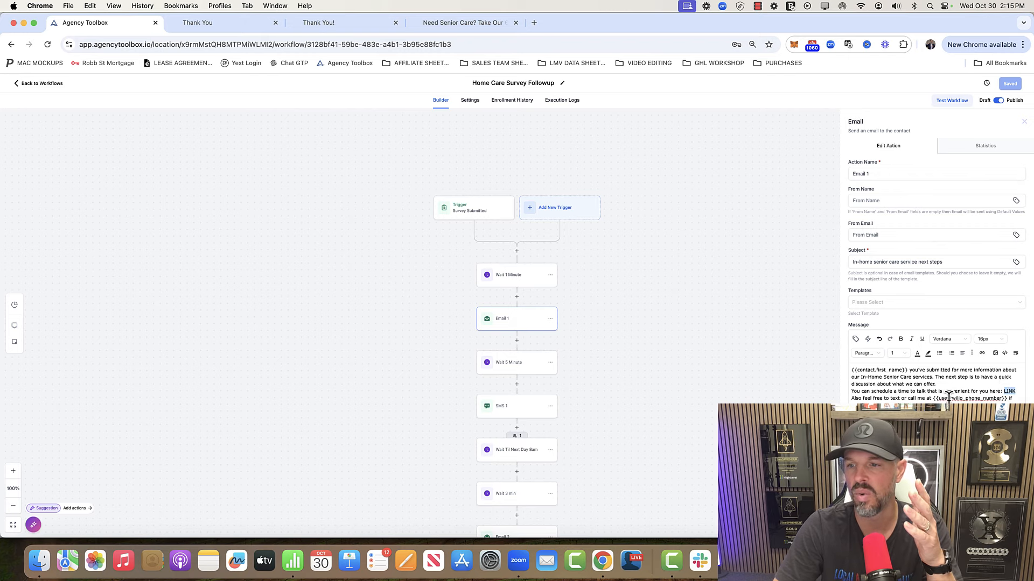
drag(940, 399, 991, 398)
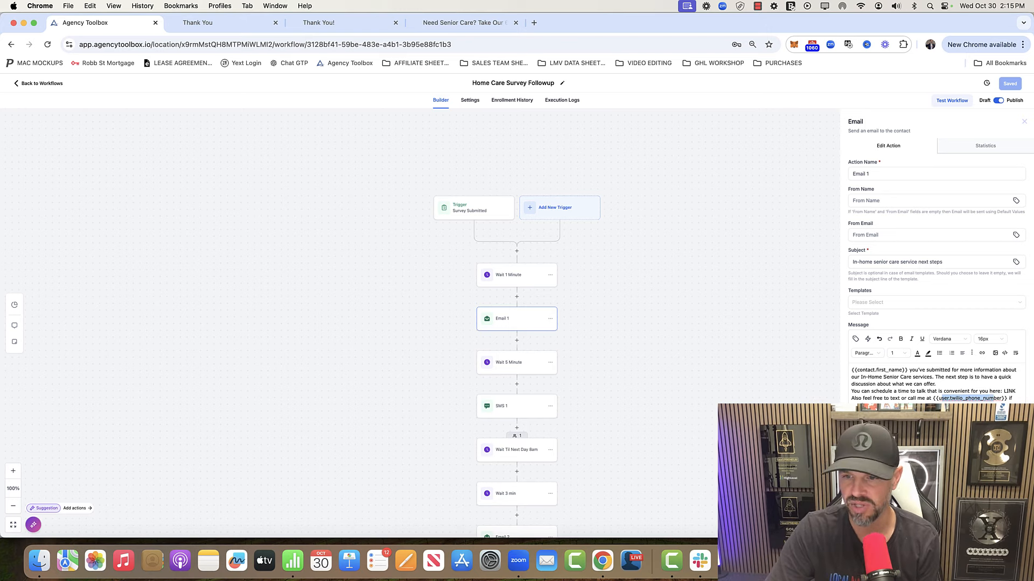
click(993, 399)
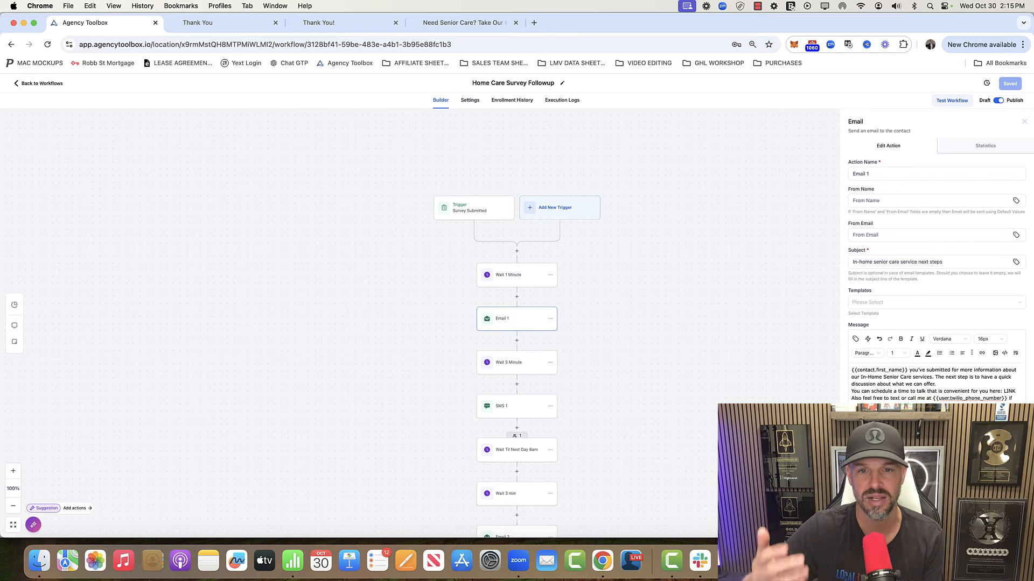
Step: Open the SMS 1 action to review its message to the contact
click(517, 413)
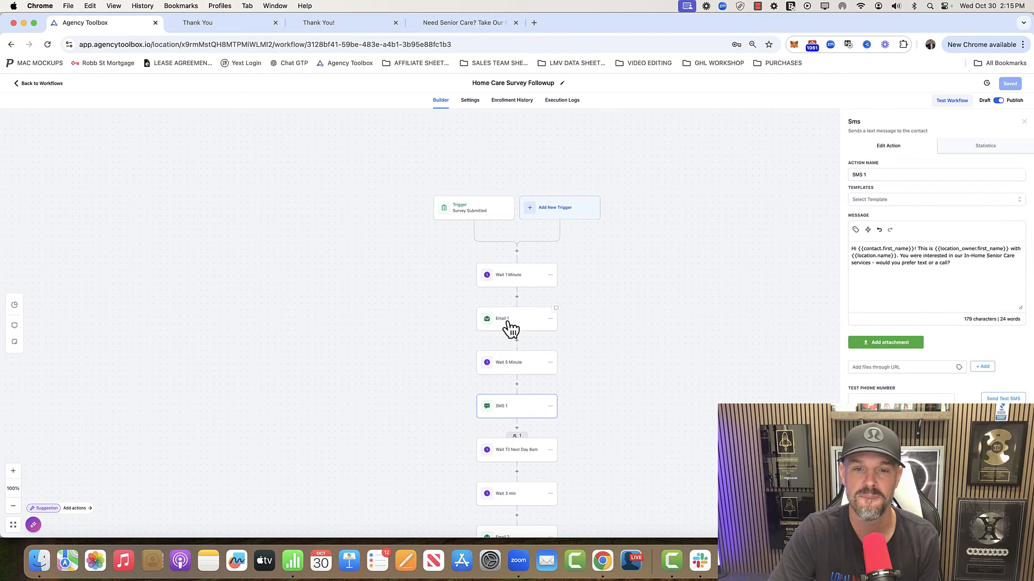
scroll(619, 360, down, 4)
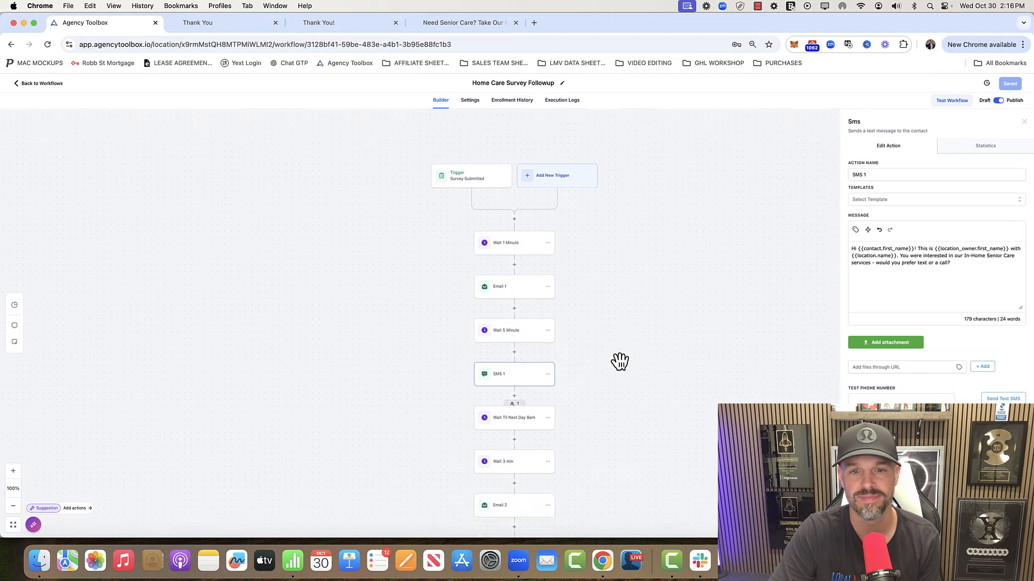
scroll(619, 360, down, 3)
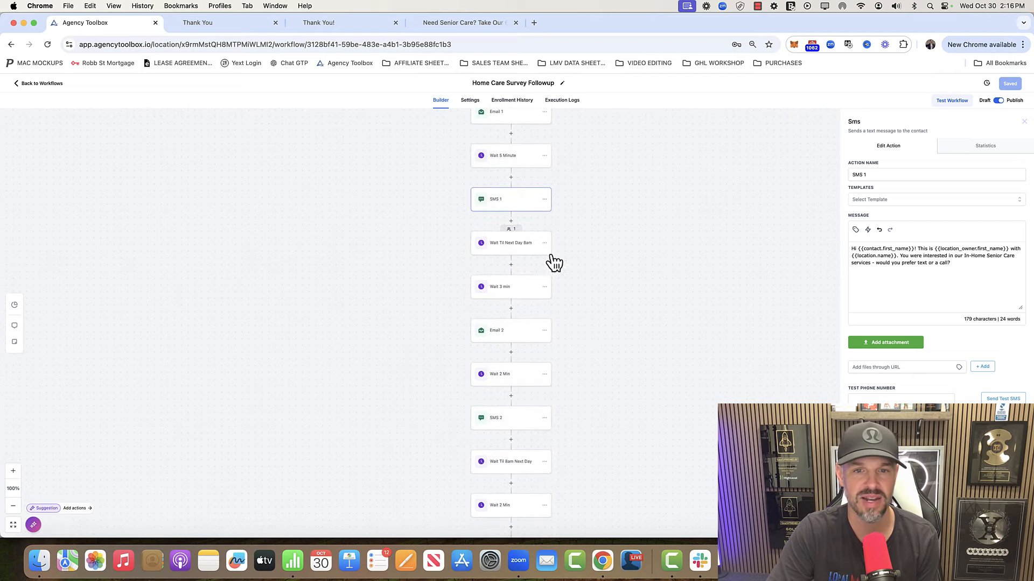
Step: Open the Wait Til Next Day 8am settings and review the remaining follow-up sequence through SMS 10 to the workflow's end
click(514, 248)
scroll(591, 366, down, 15)
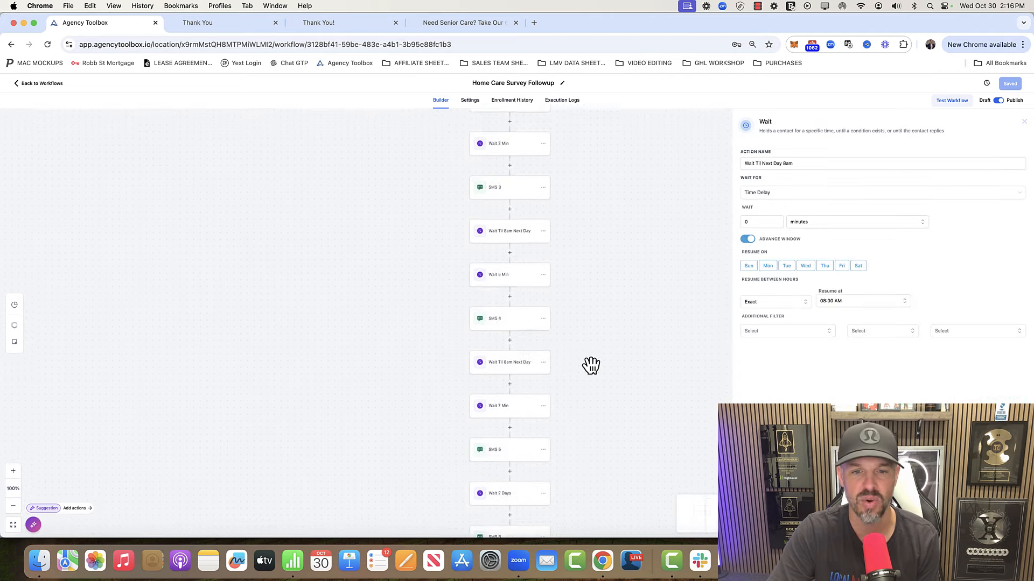
scroll(591, 365, down, 8)
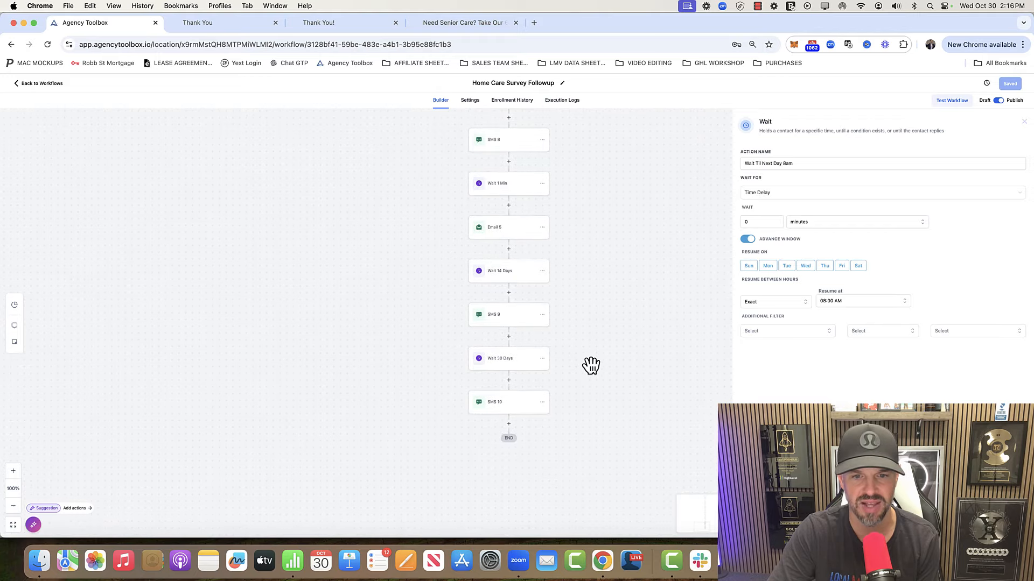
scroll(590, 366, up, 1)
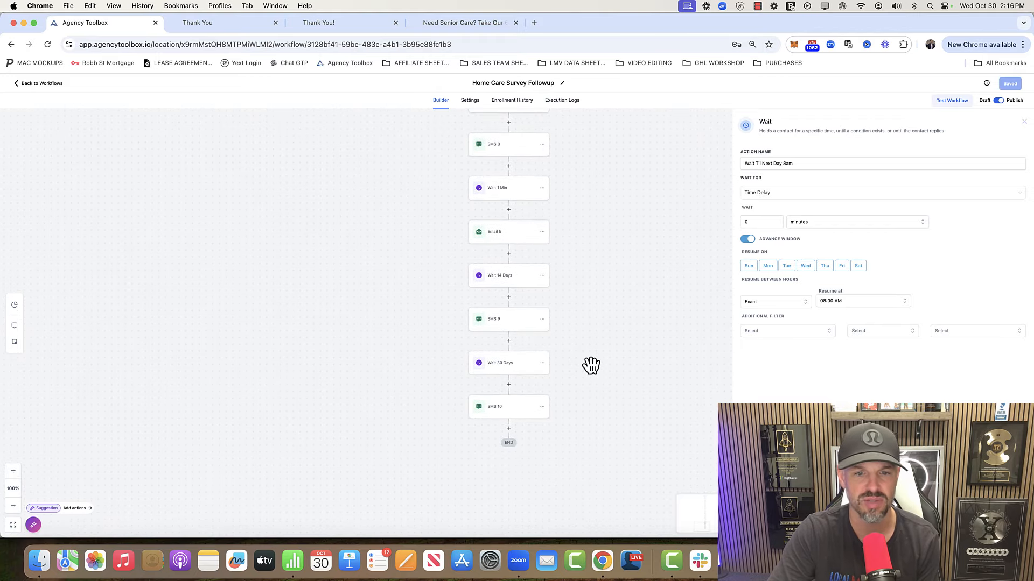
scroll(591, 366, up, 20)
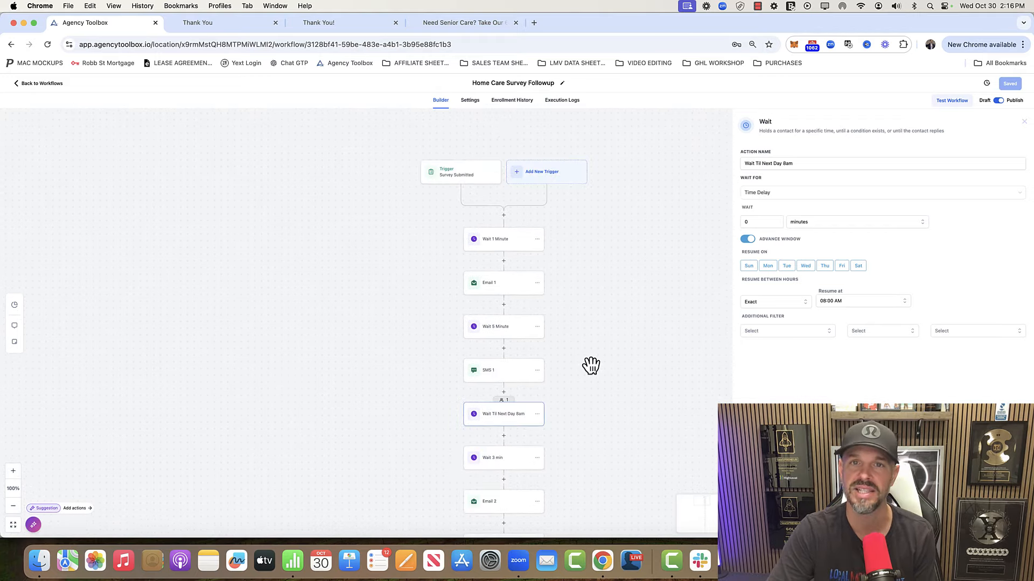